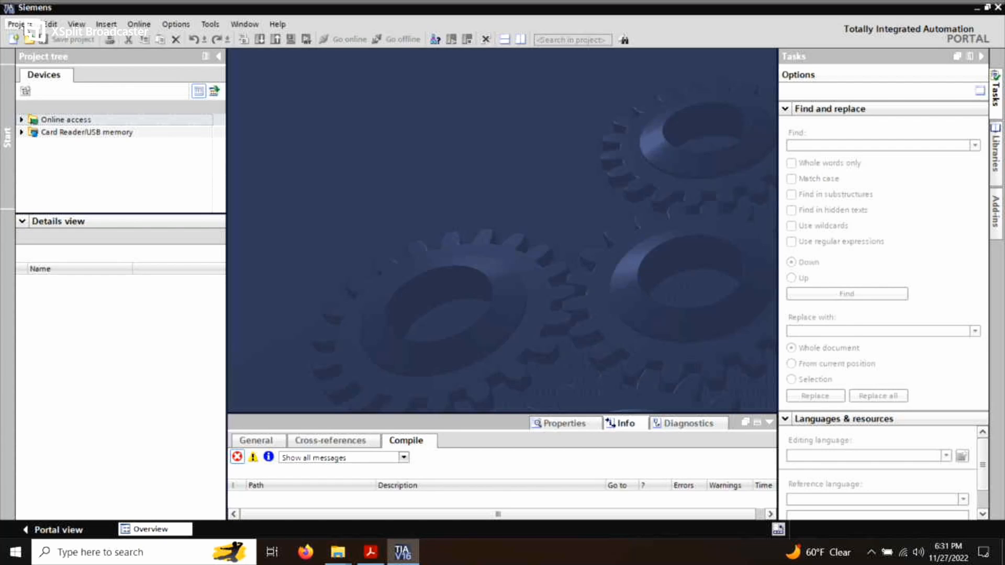
- Create a new project named S120_MultiAxis
click(22, 27)
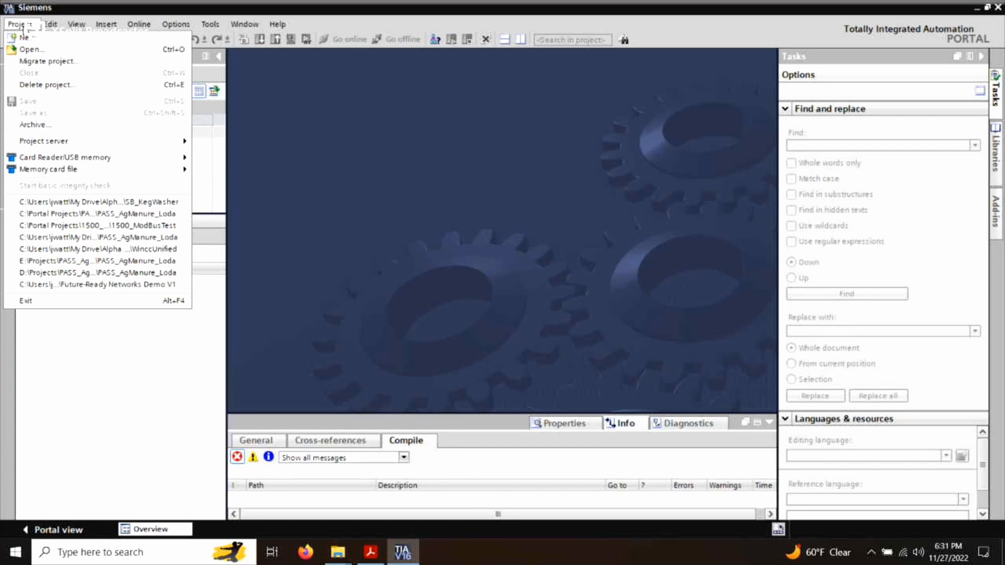
click(75, 40)
text(S120_MultiAxis)
click(567, 327)
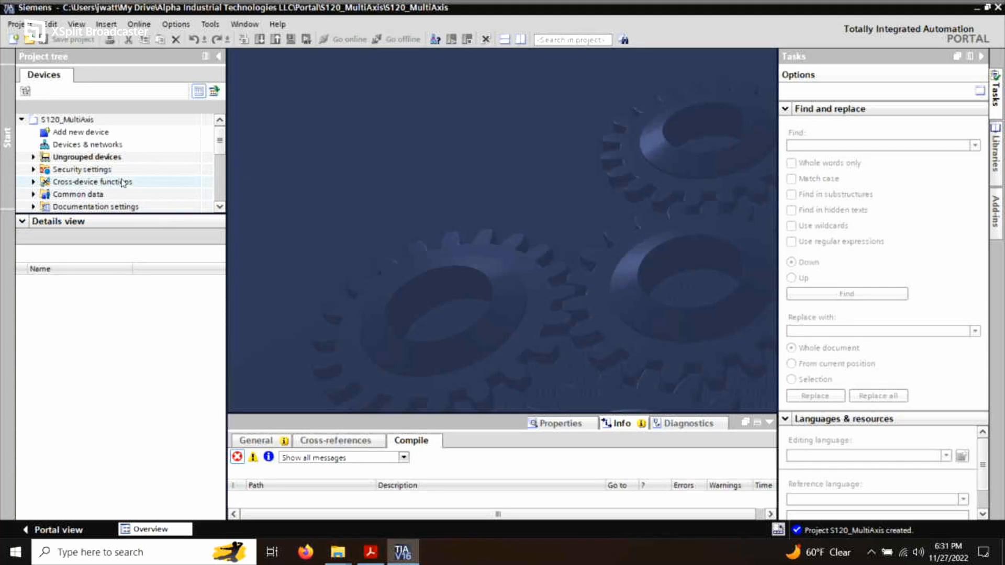
- Add a SINAMICS S120 drive with the CU320-2 PN control unit, firmware version 5.2, as a new device
click(76, 135)
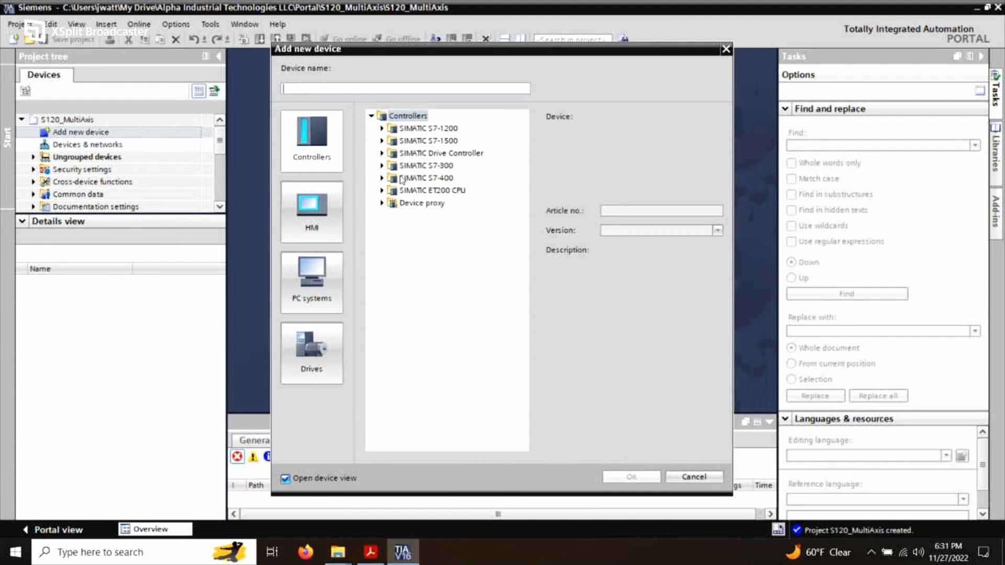
click(318, 378)
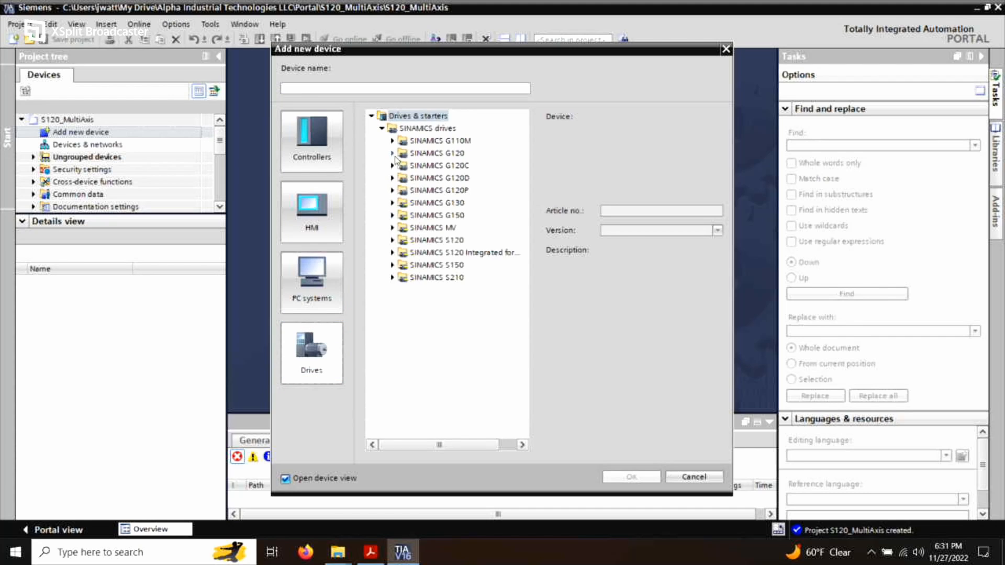
click(392, 240)
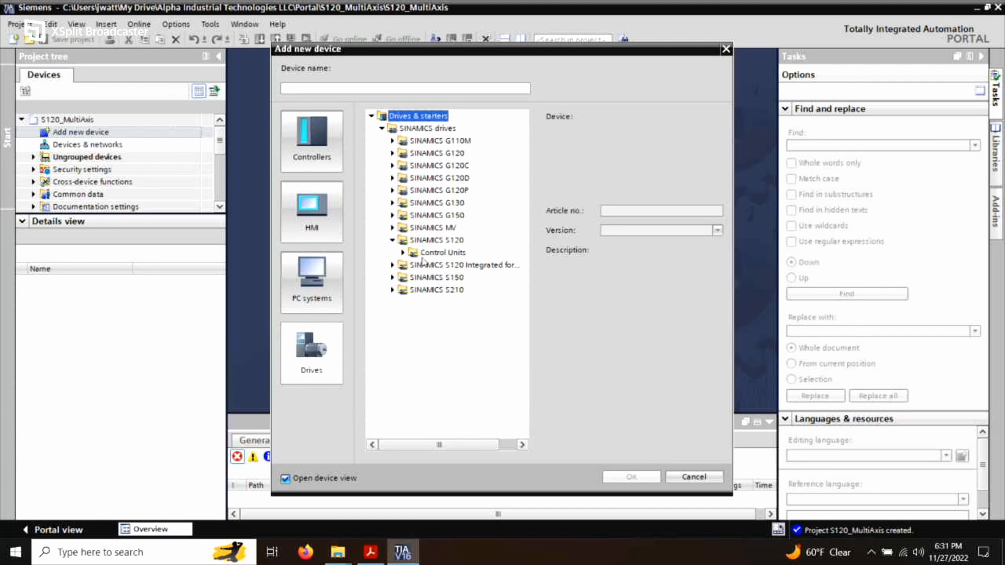
click(402, 253)
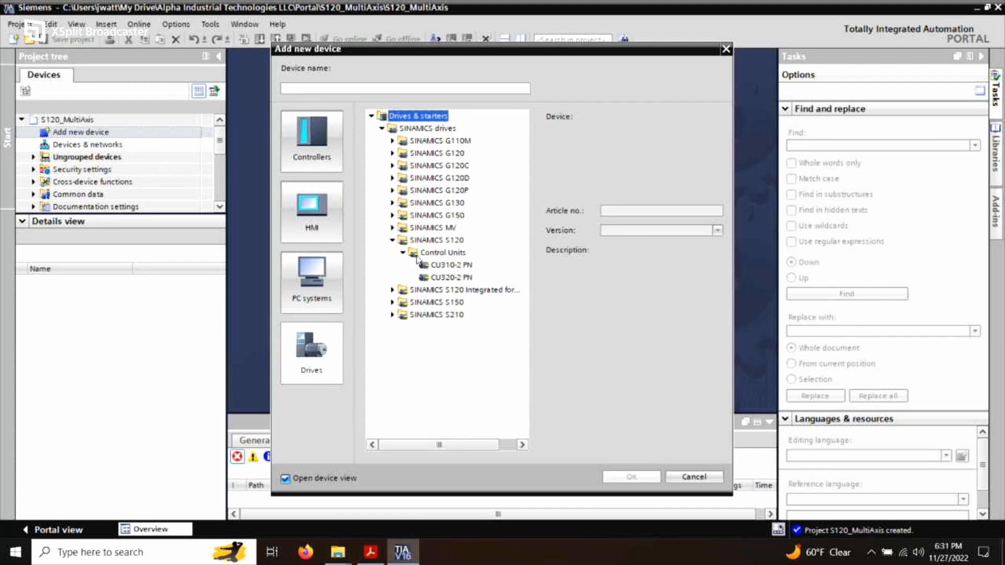
click(449, 278)
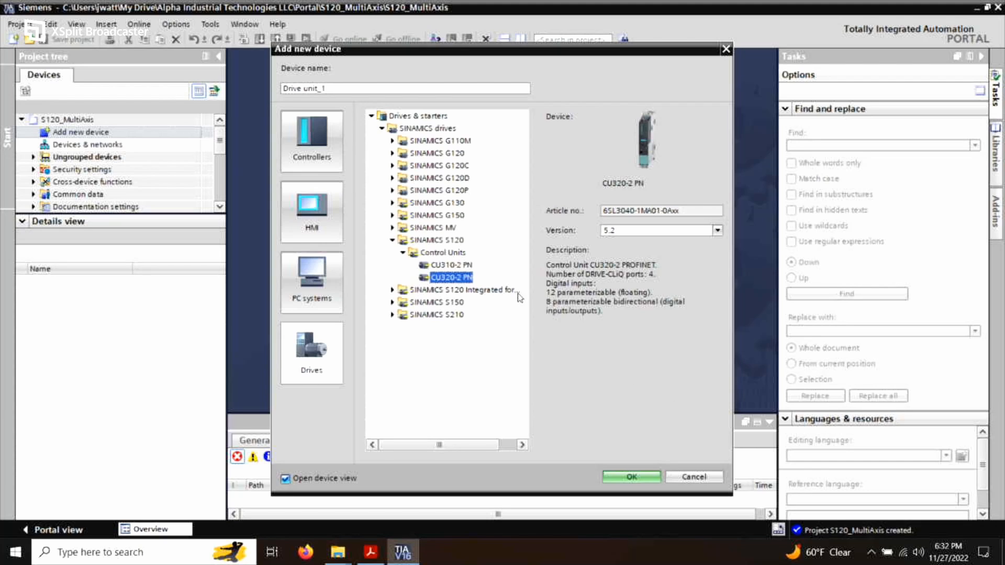
click(634, 478)
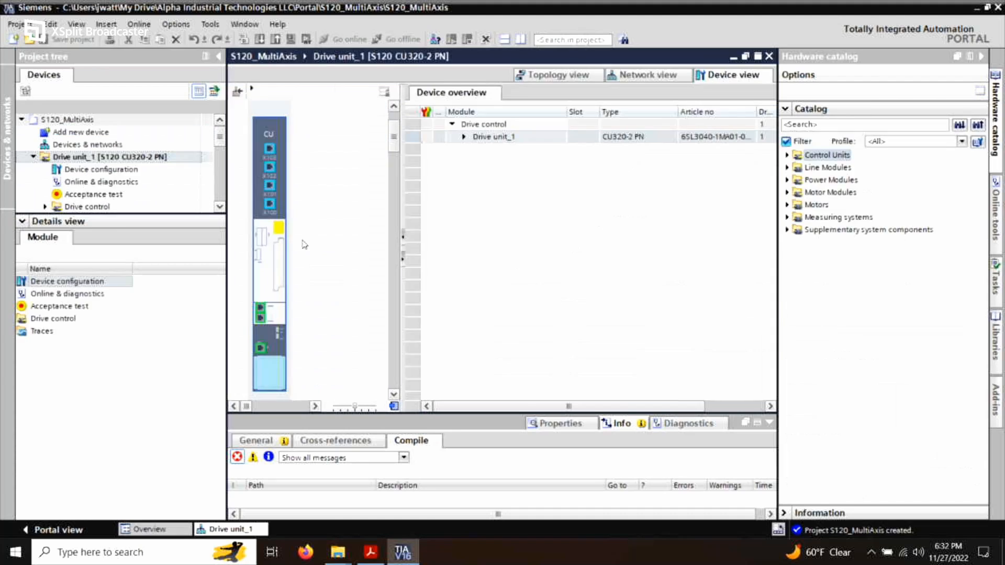
- Open the project's Devices & networks in the network view, with a narrower project tree and the hardware catalog collapsed
drag(227, 225, 177, 224)
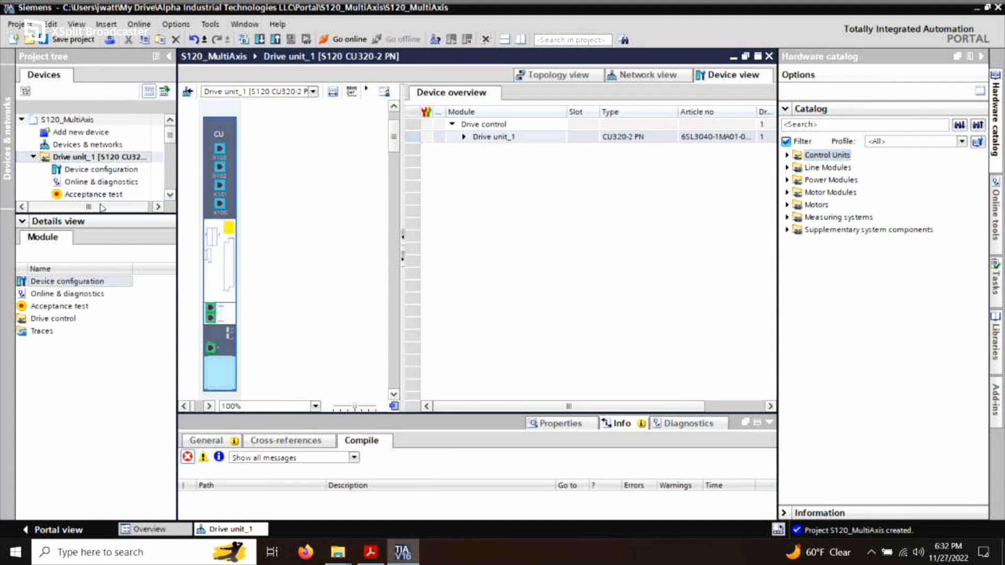
drag(102, 208, 105, 208)
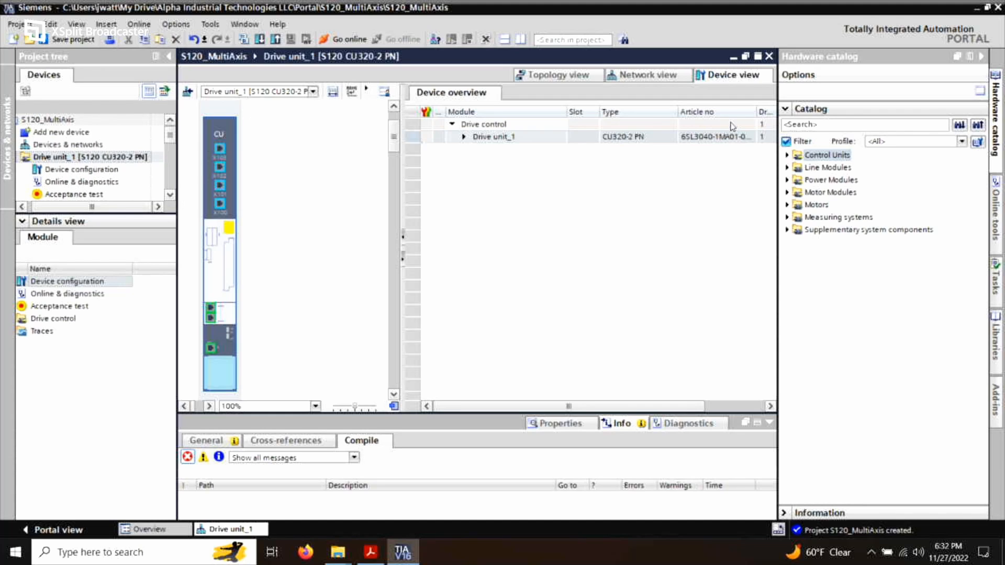
double_click(64, 149)
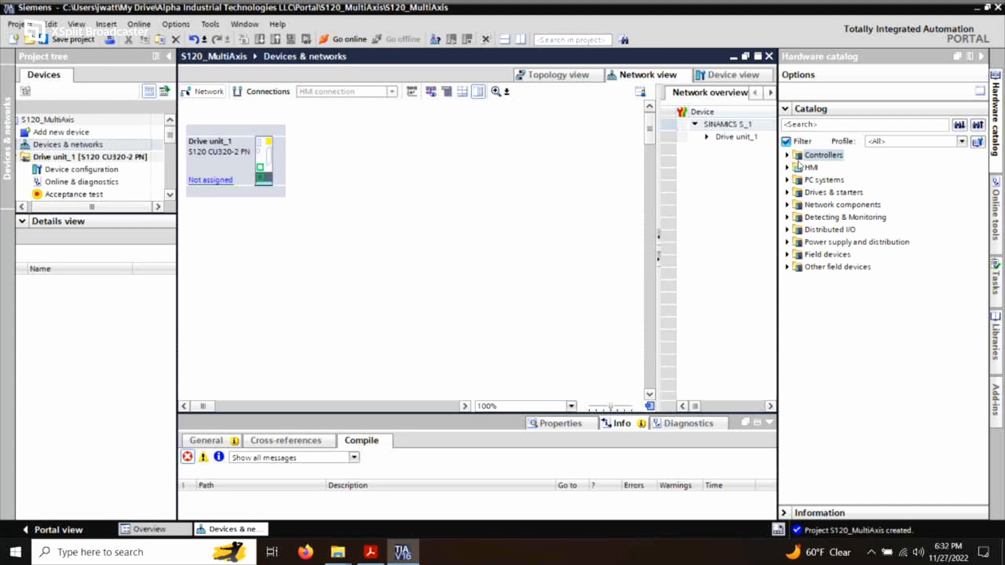
click(982, 56)
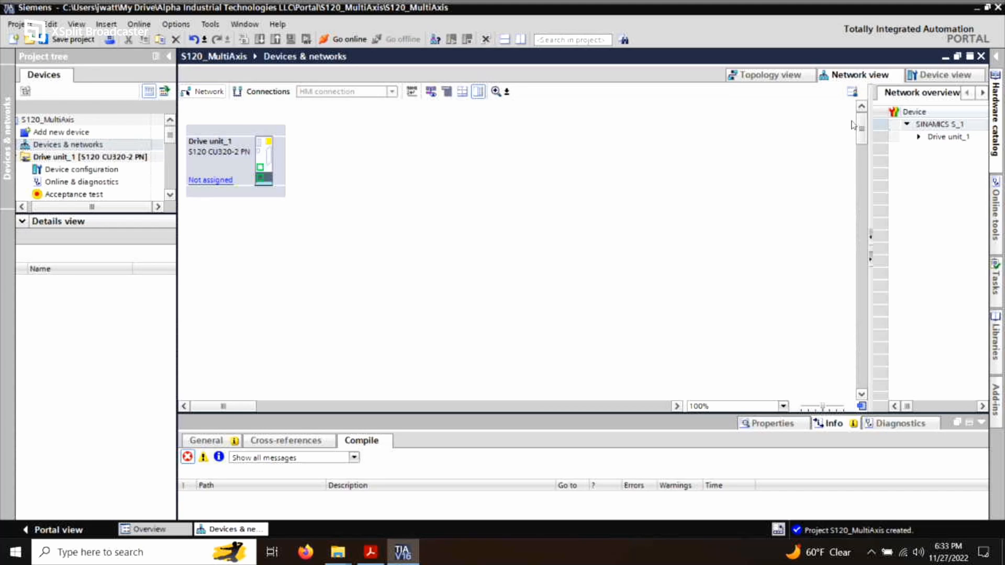
- Display Drive unit_1 [S120 CU320-2 PN] in the device view
click(939, 75)
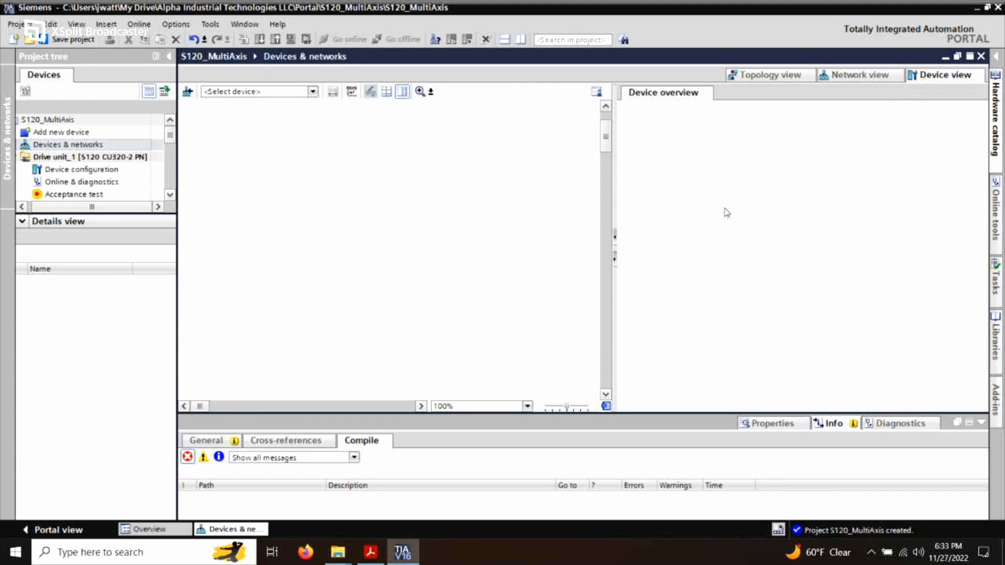
click(311, 94)
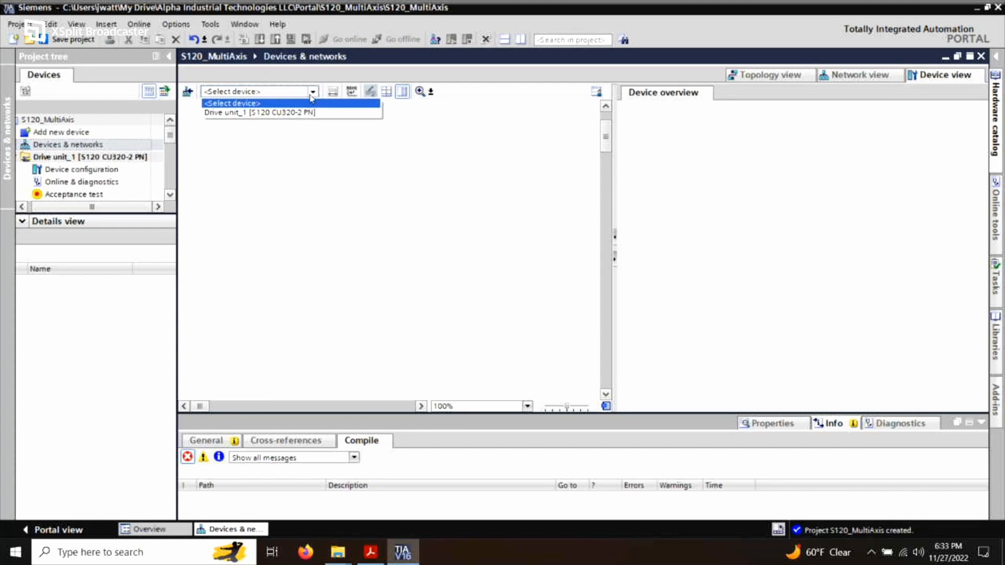
click(233, 113)
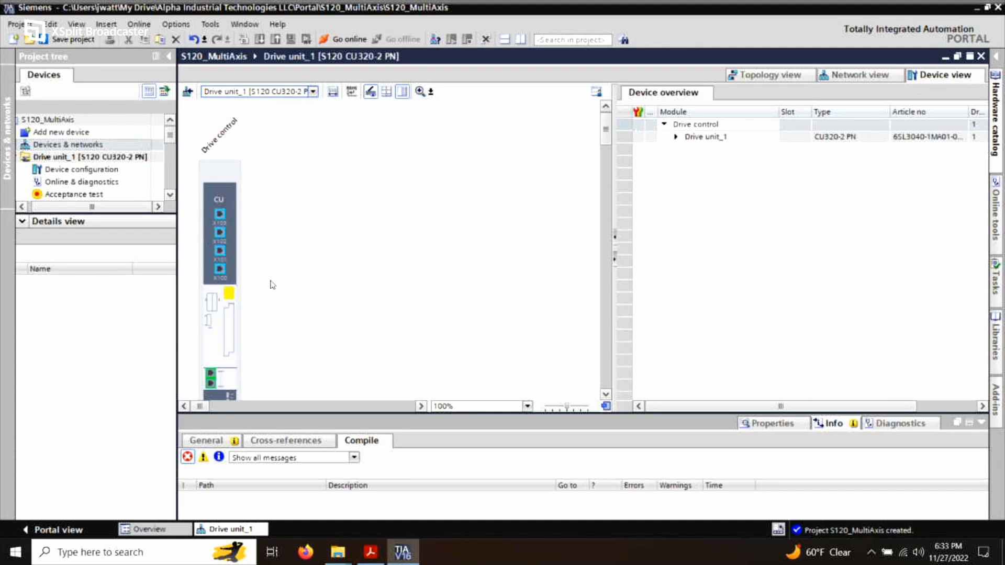
- Examine the control unit's interfaces in the device overview, its general properties and those of its PROFINET interface X150
scroll(270, 283, down, 3)
scroll(285, 229, down, 3)
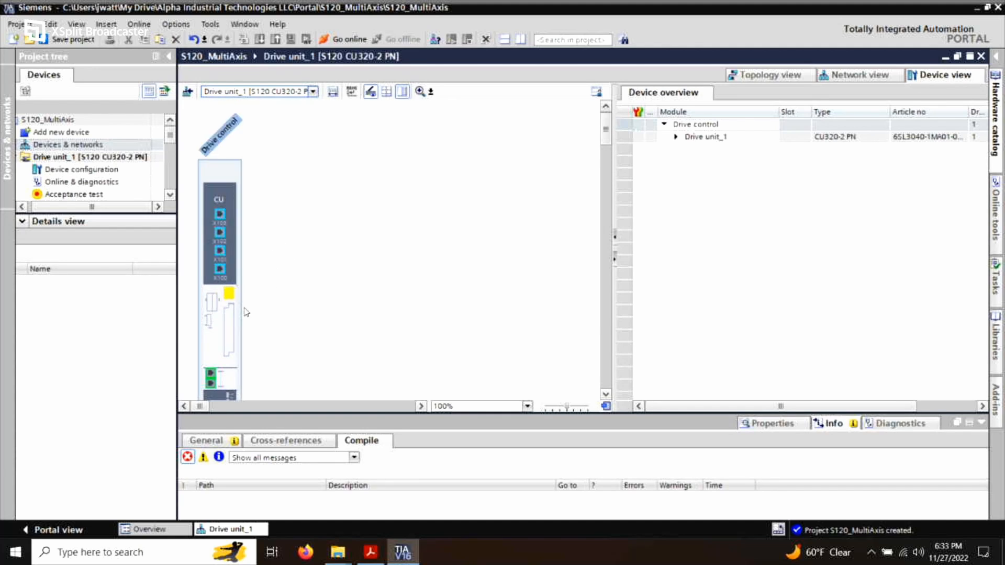
click(223, 204)
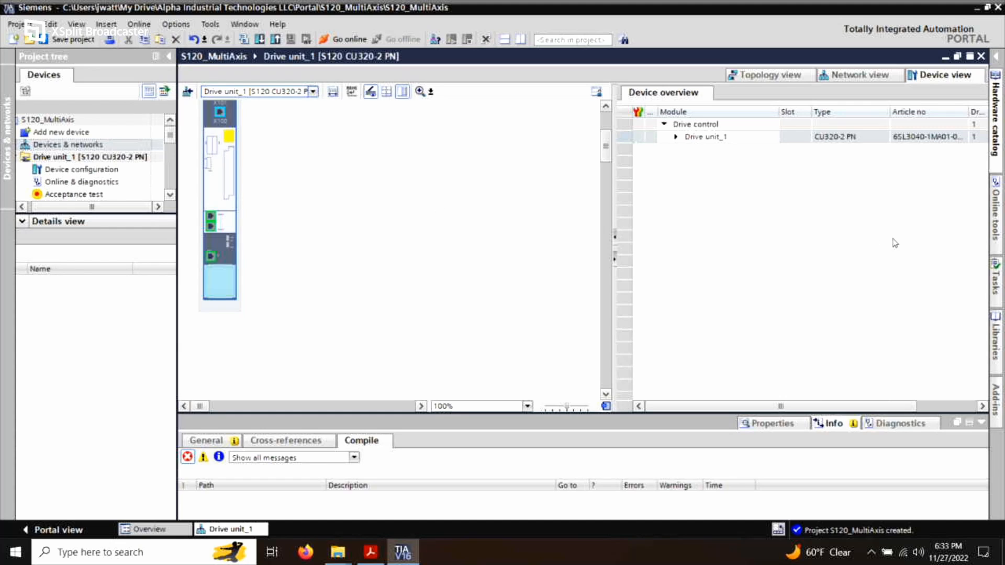
click(677, 139)
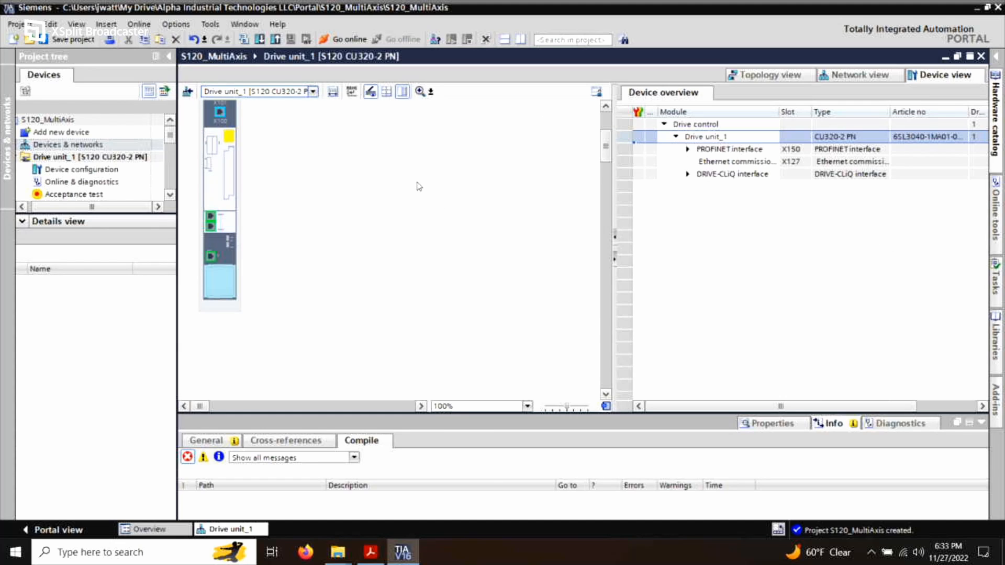
double_click(220, 249)
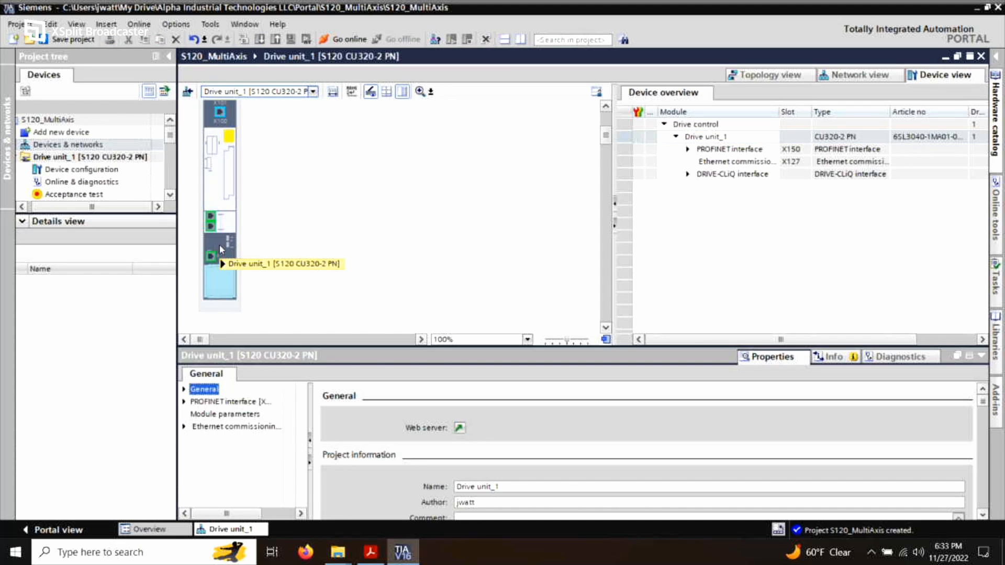
click(212, 224)
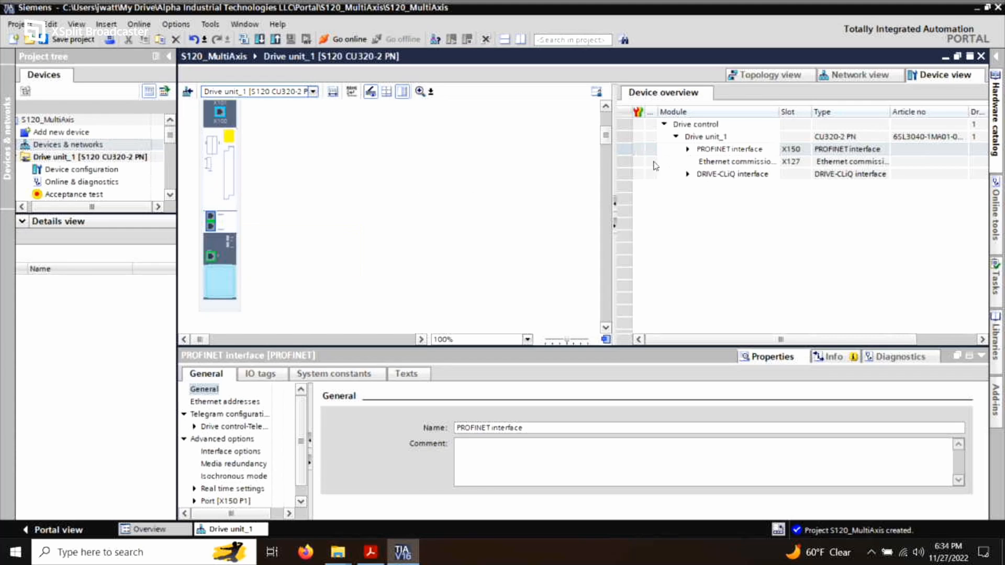
- Add a Basic Line Module from the hardware catalog beside the control unit and enlarge the graphical device area
click(997, 56)
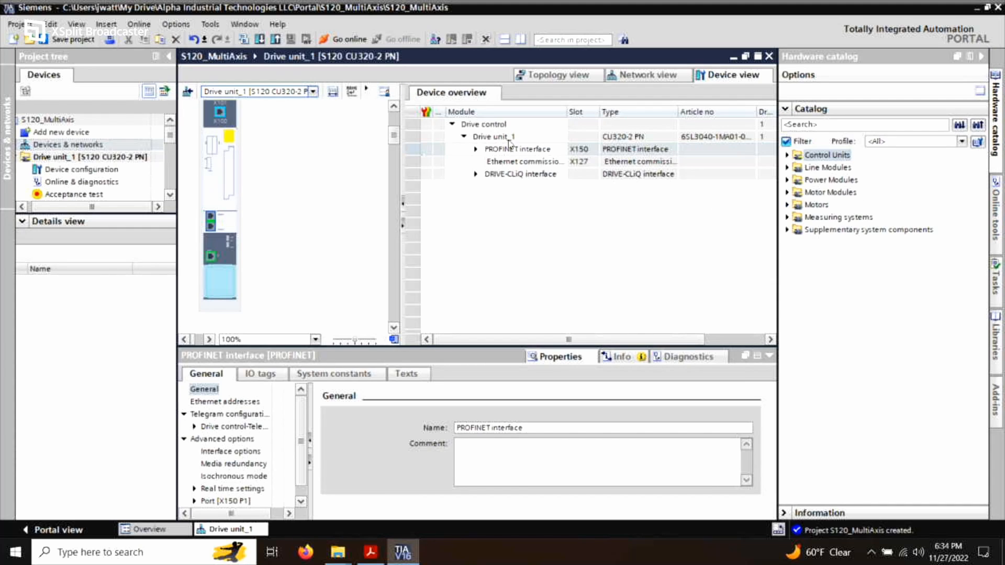
drag(395, 137, 400, 127)
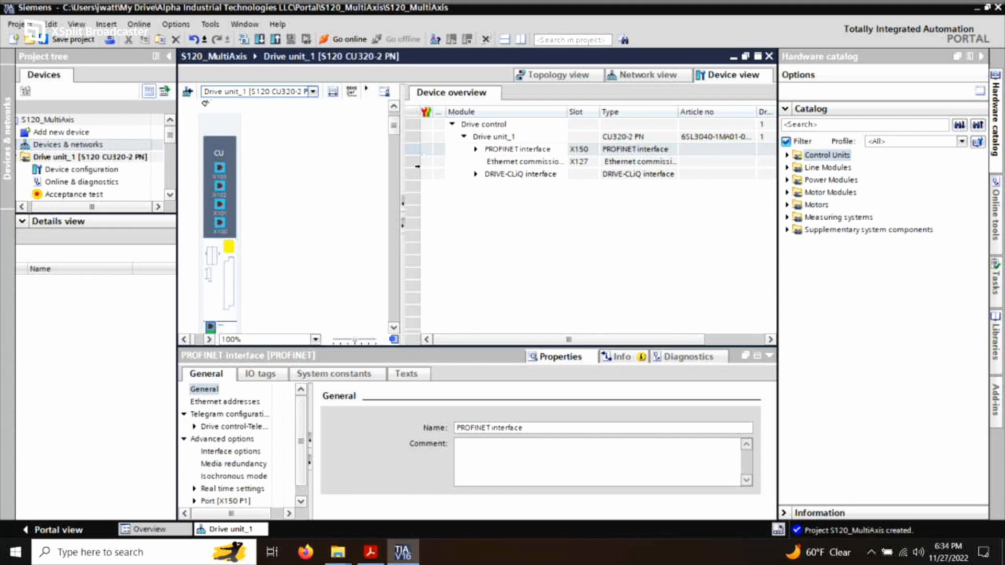
click(787, 167)
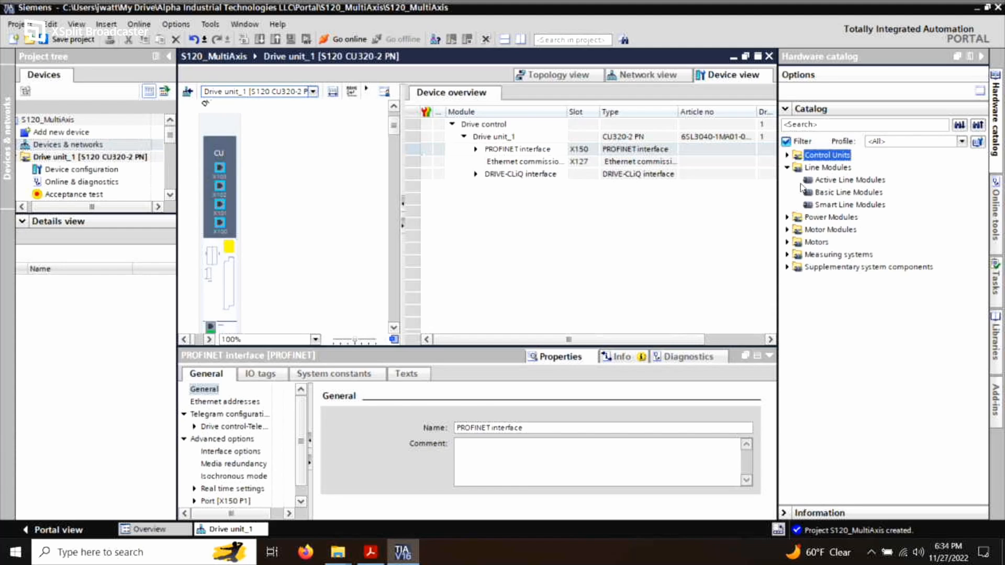
drag(848, 192, 314, 224)
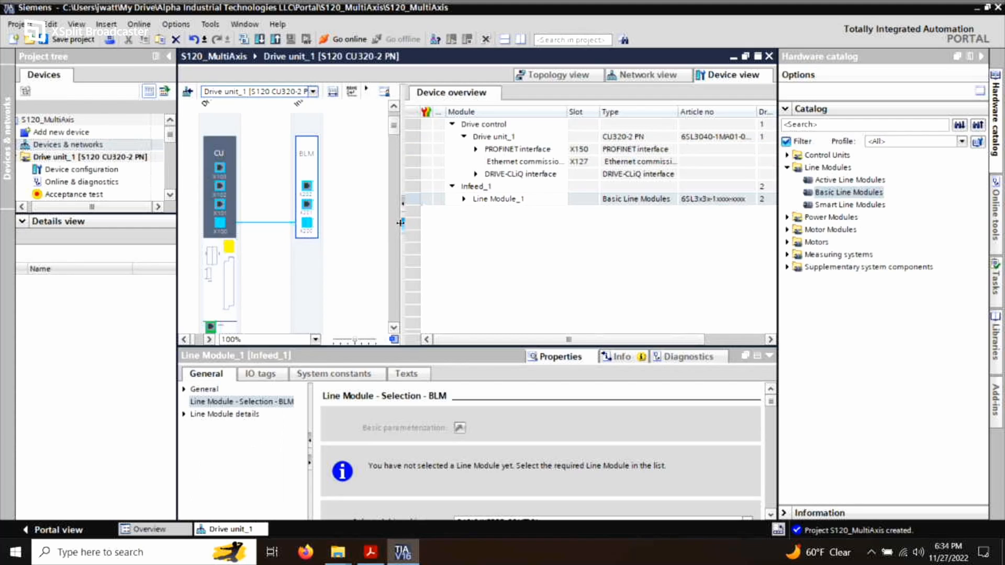
drag(402, 234, 566, 234)
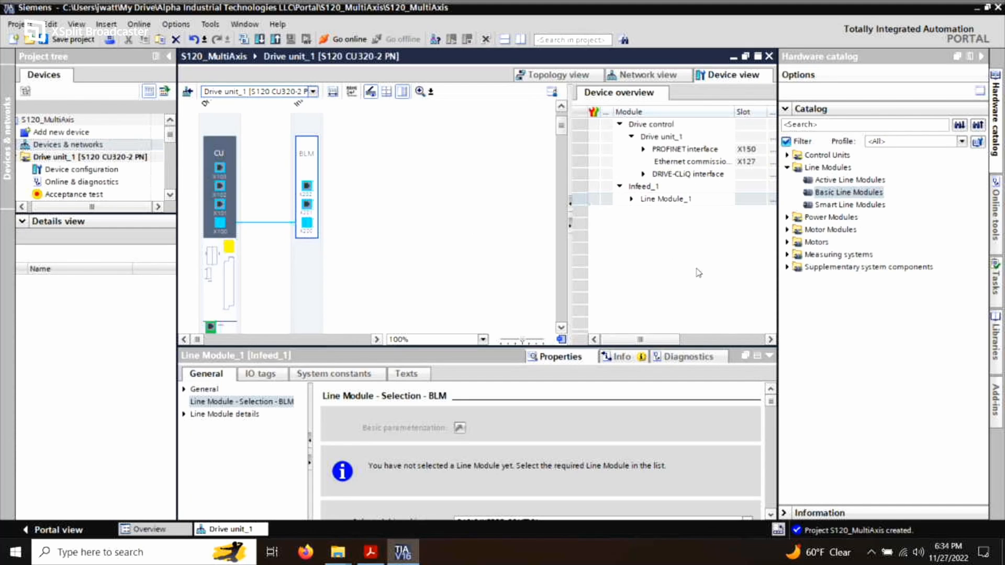
scroll(396, 261, up, 3)
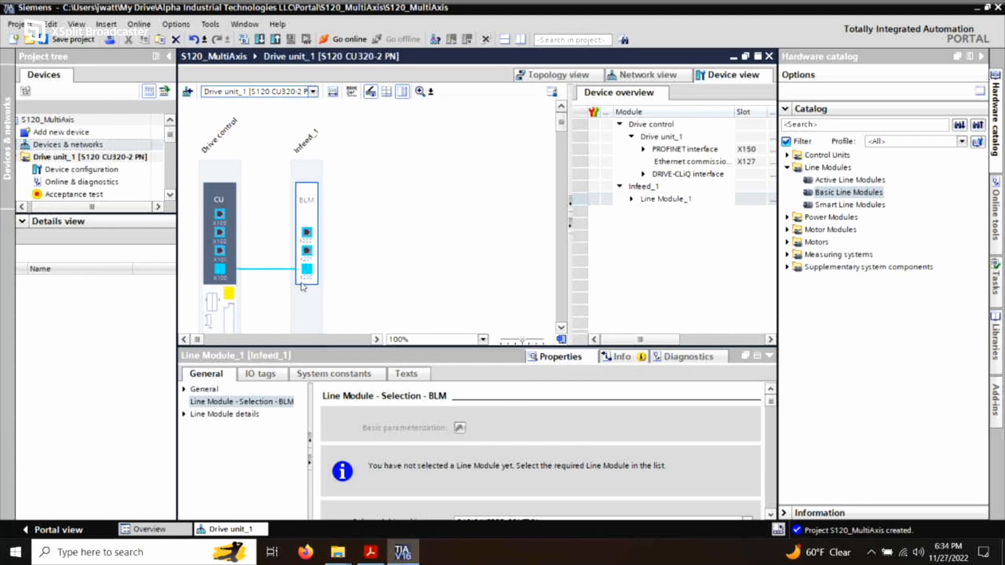
drag(296, 347, 296, 366)
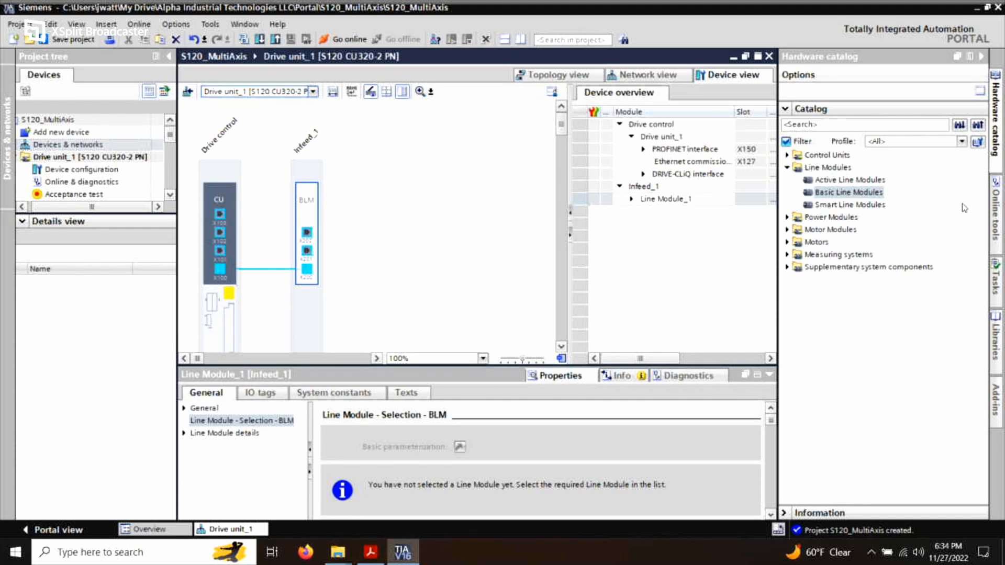
- Examine the infeed's properties, including its line module's project and catalog information
click(311, 316)
click(323, 261)
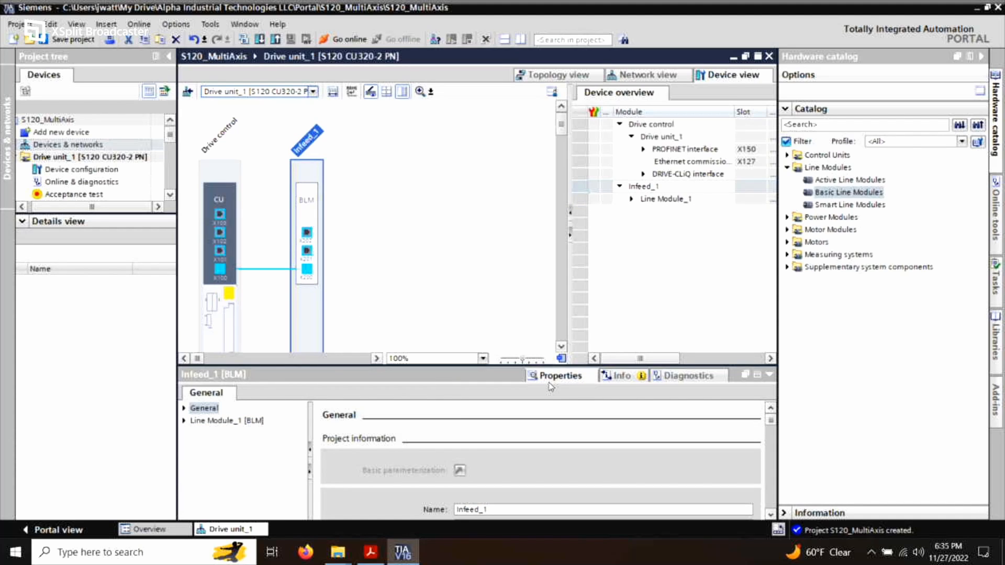
drag(516, 366, 516, 345)
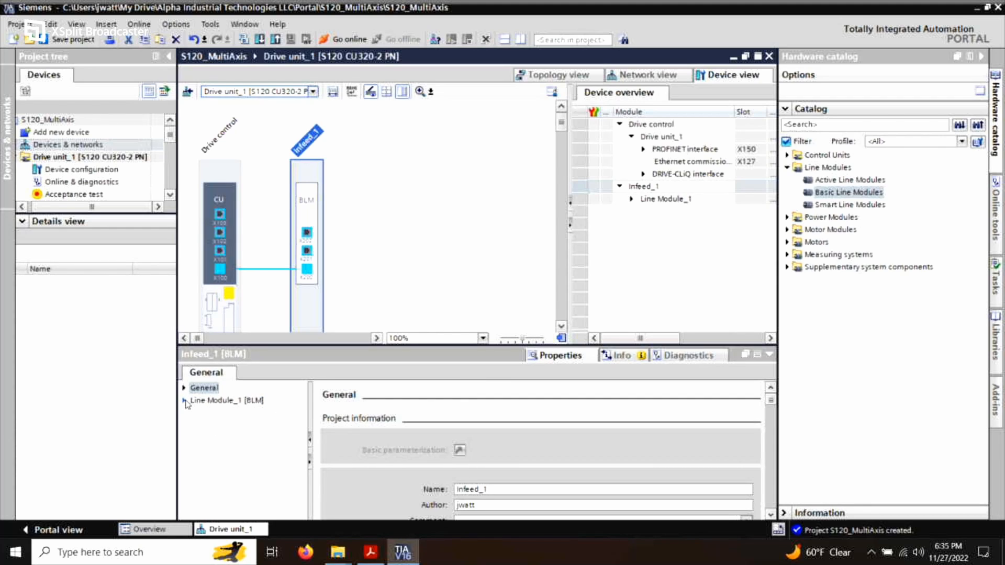
click(184, 401)
click(224, 400)
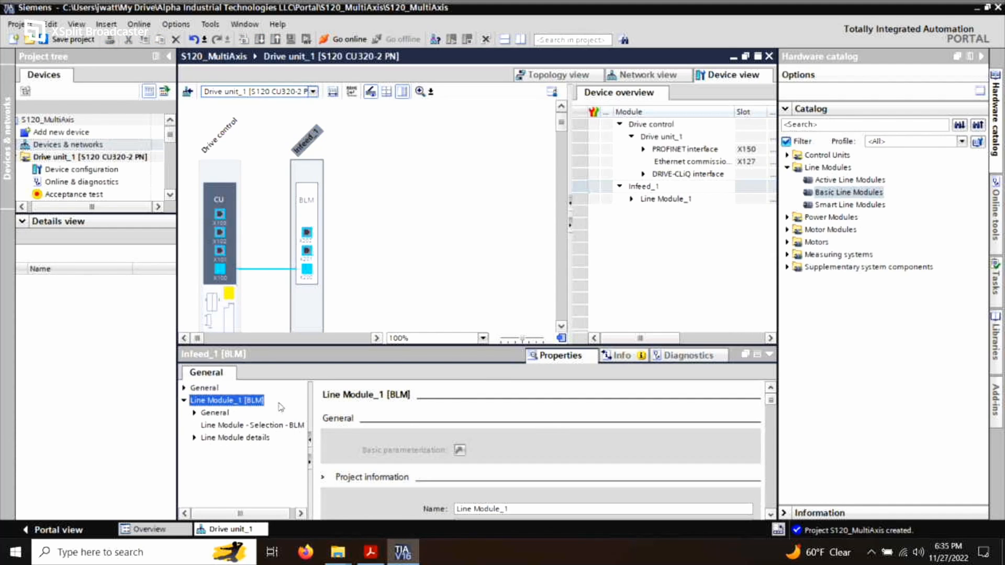
scroll(626, 450, down, 5)
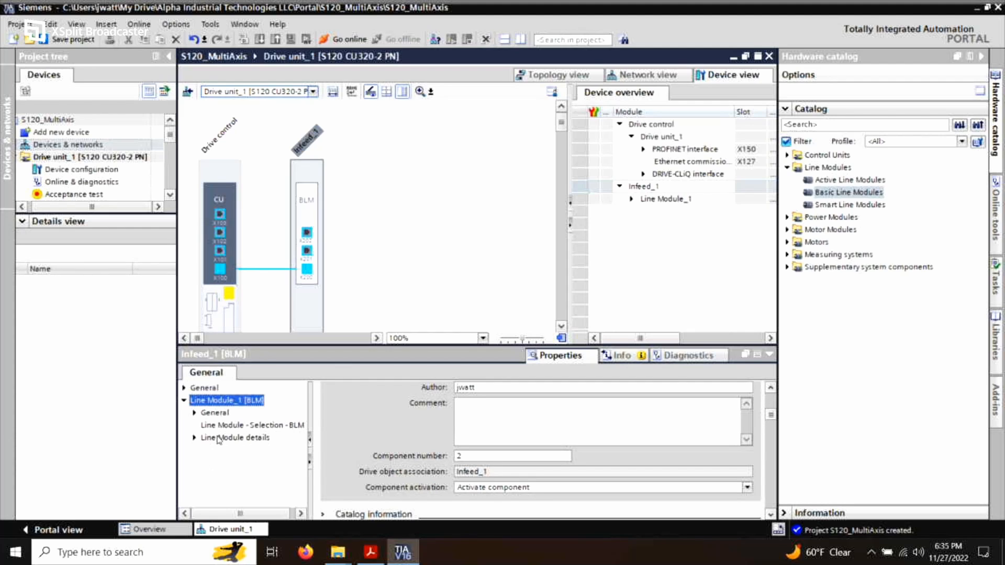
click(198, 414)
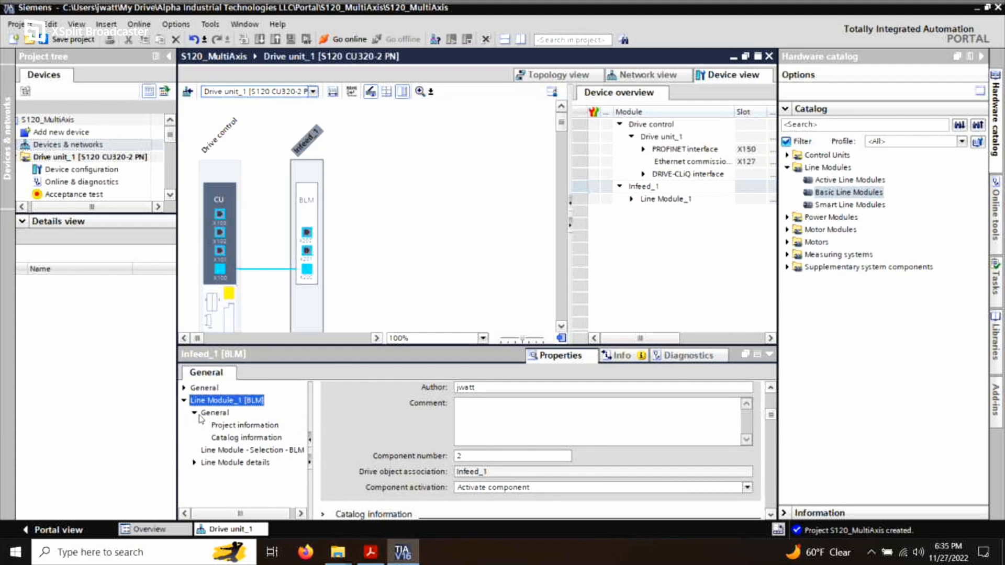
click(244, 438)
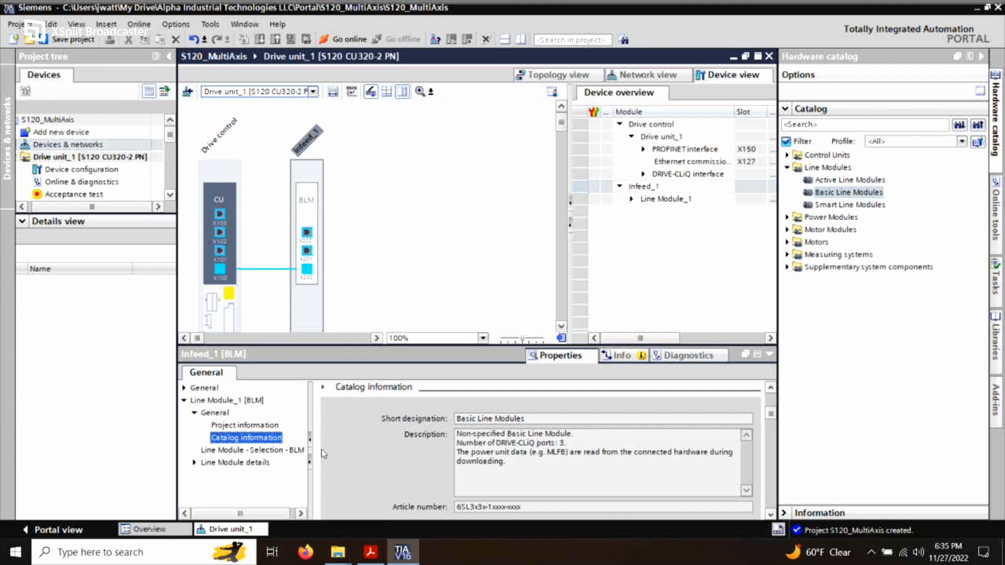
- Specify the infeed's Basic Line Module as the 20 kW booksize unit 6SL3136-1TE22-0Axx
click(257, 450)
scroll(478, 440, down, 3)
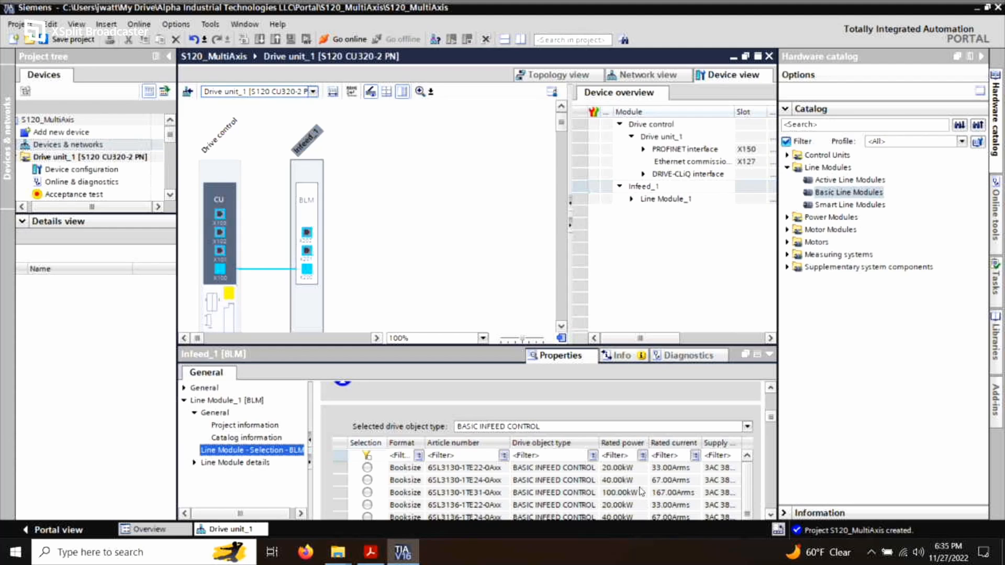
click(368, 504)
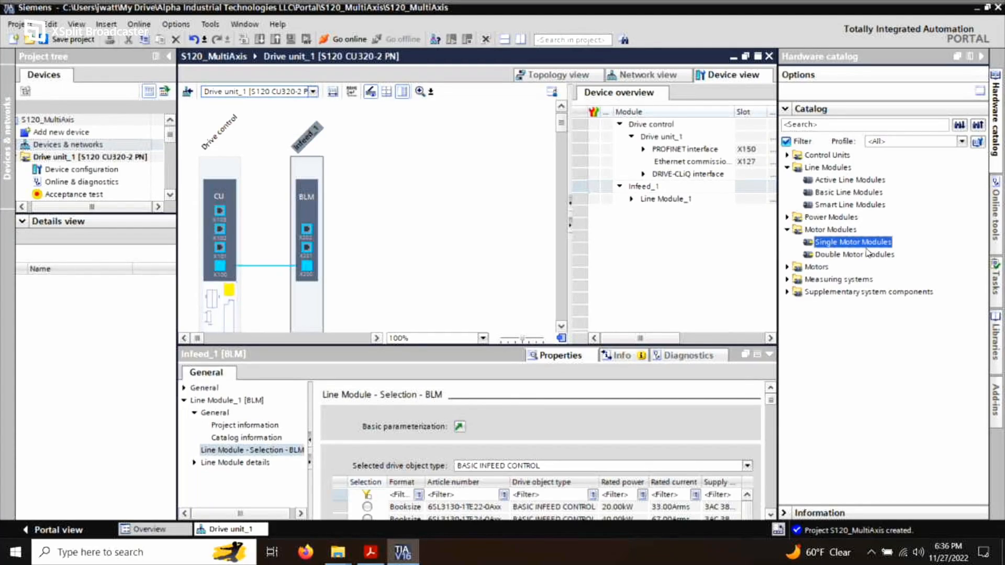
- Add a Single Motor Module from the hardware catalog beside the infeed
drag(853, 243, 425, 281)
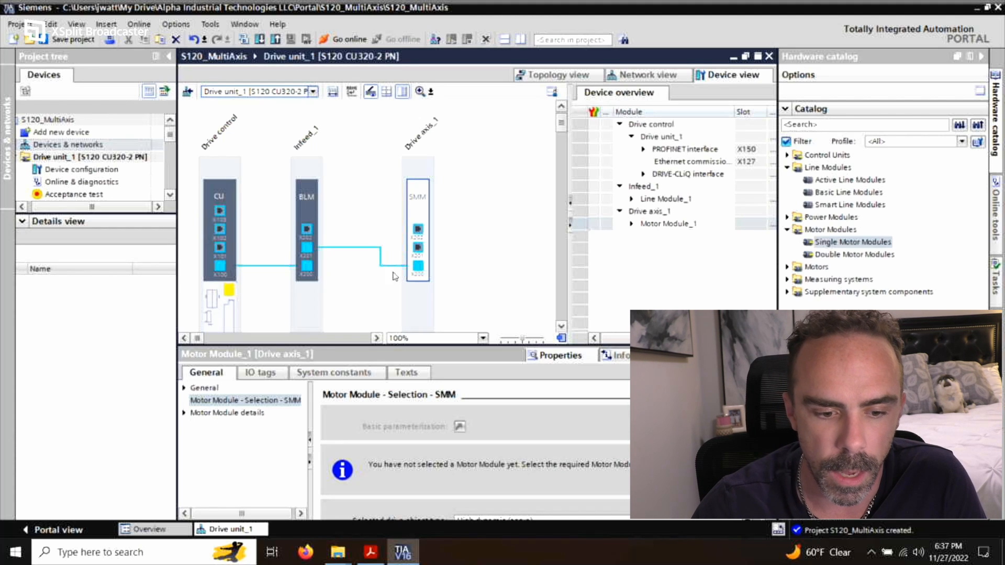
scroll(345, 293, down, 3)
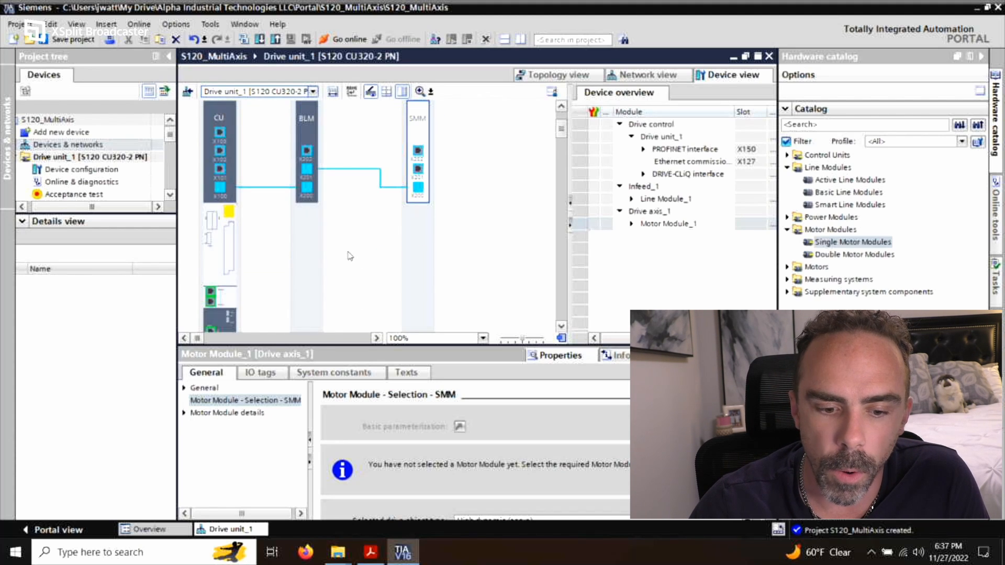
scroll(351, 251, up, 3)
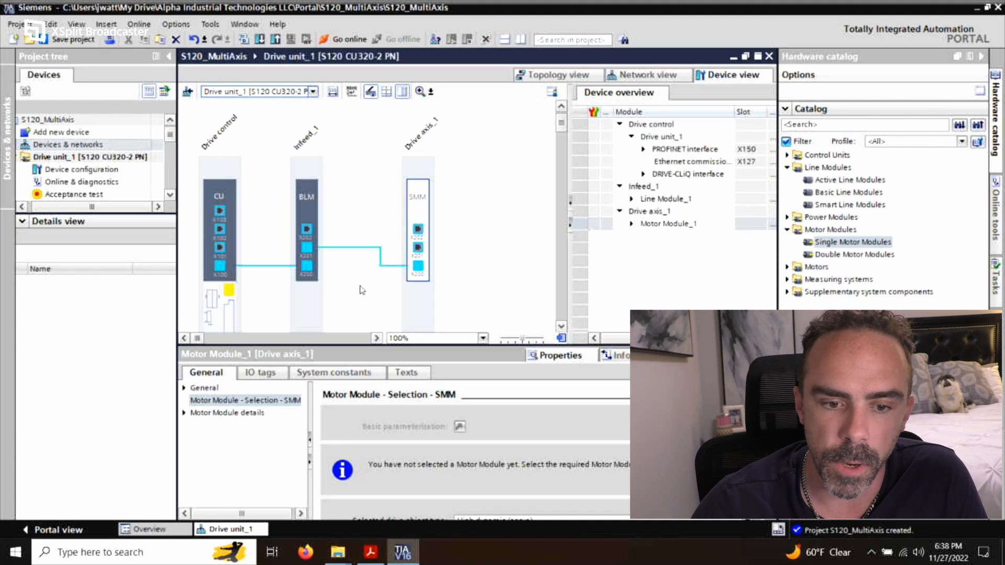
scroll(388, 272, down, 3)
- Specify the first axis's motor module as the 2.70 kW booksize unit 6SL3120-1TE15-0Axx with High dynamic (servo) control, and open its details
click(413, 256)
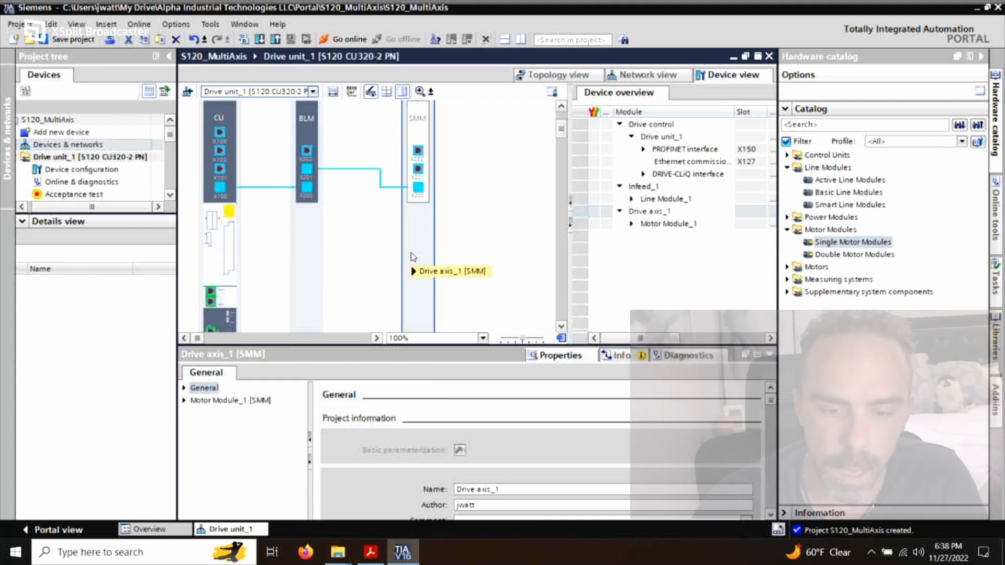
scroll(407, 265, down, 3)
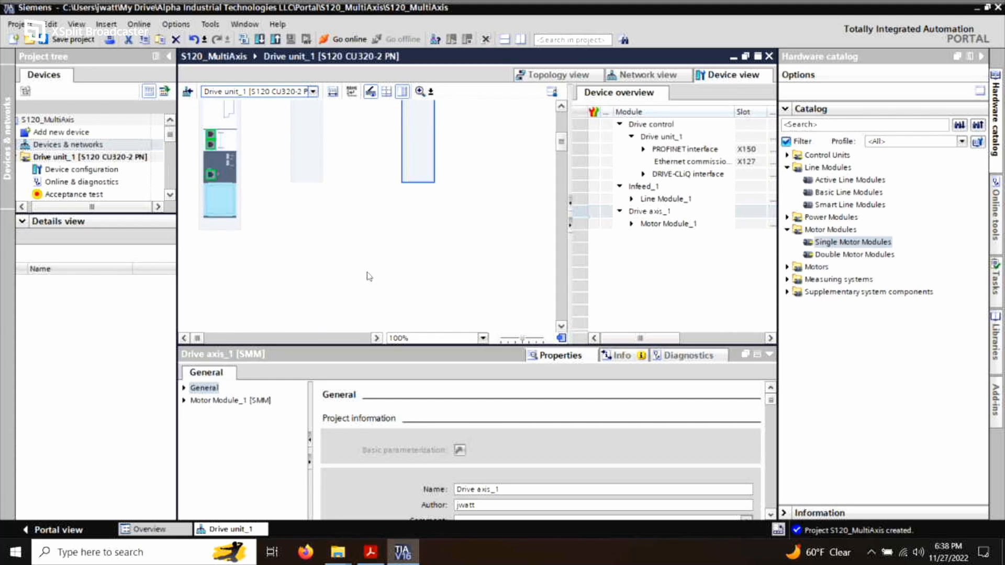
click(183, 400)
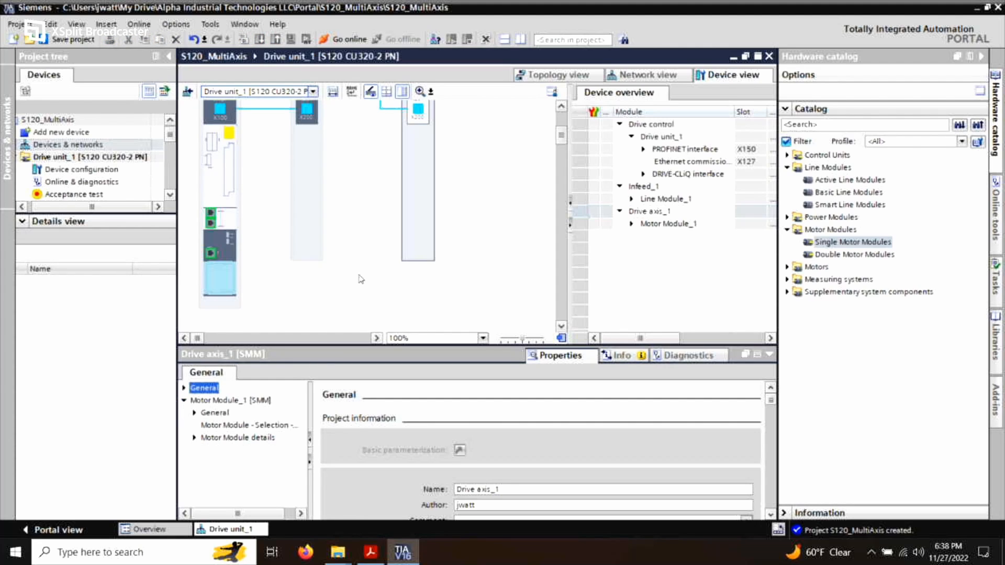
click(229, 426)
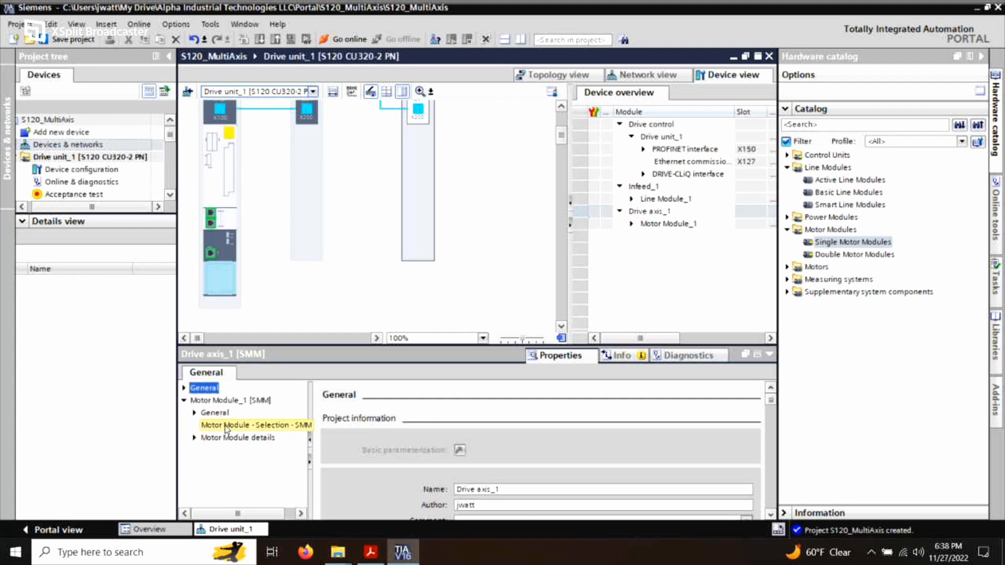
scroll(427, 440, down, 3)
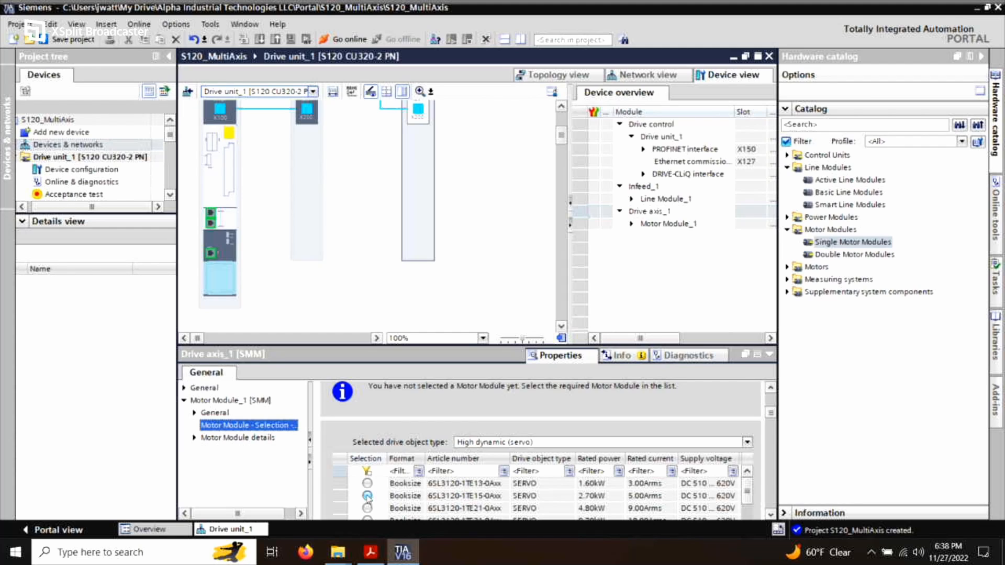
click(592, 441)
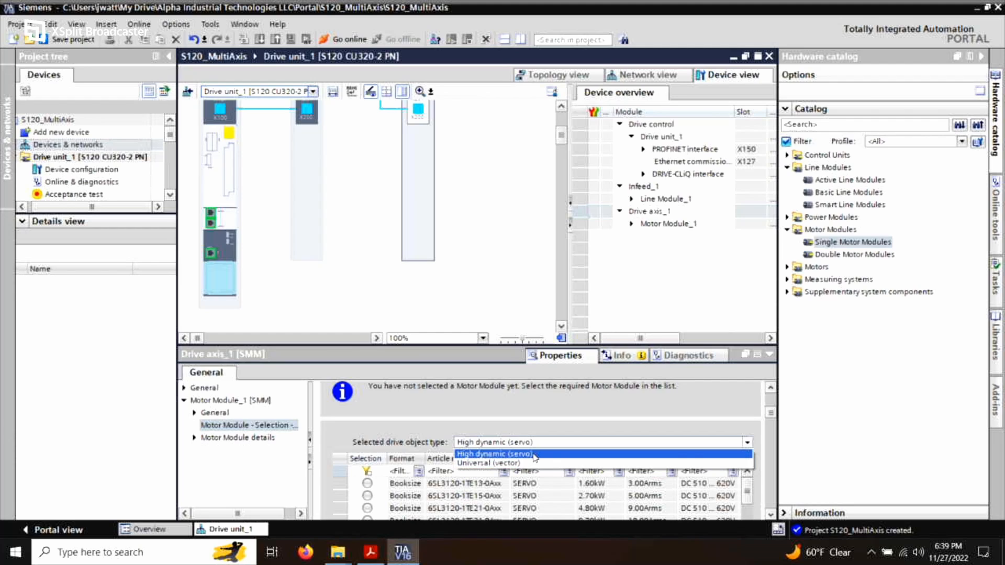
click(528, 454)
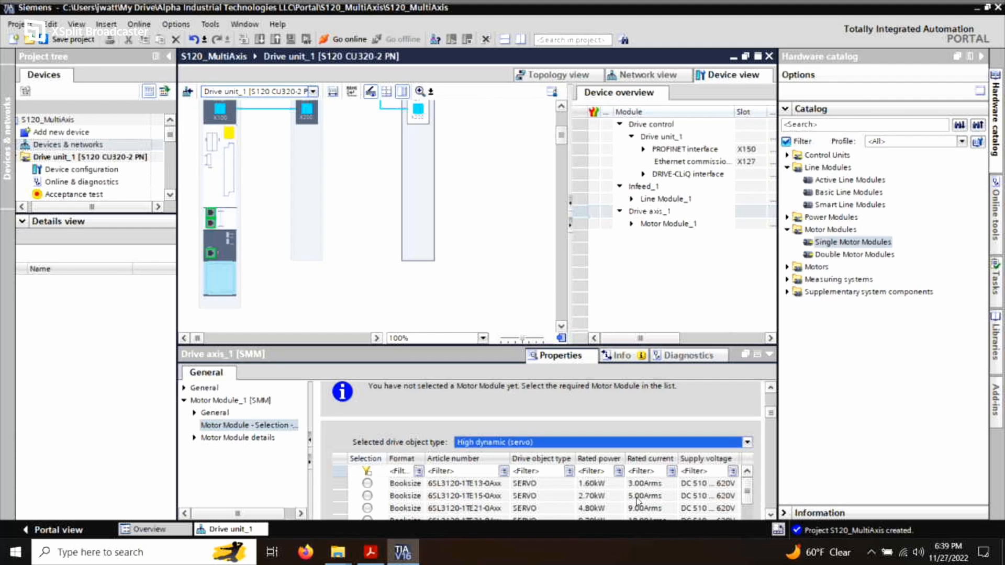
click(368, 495)
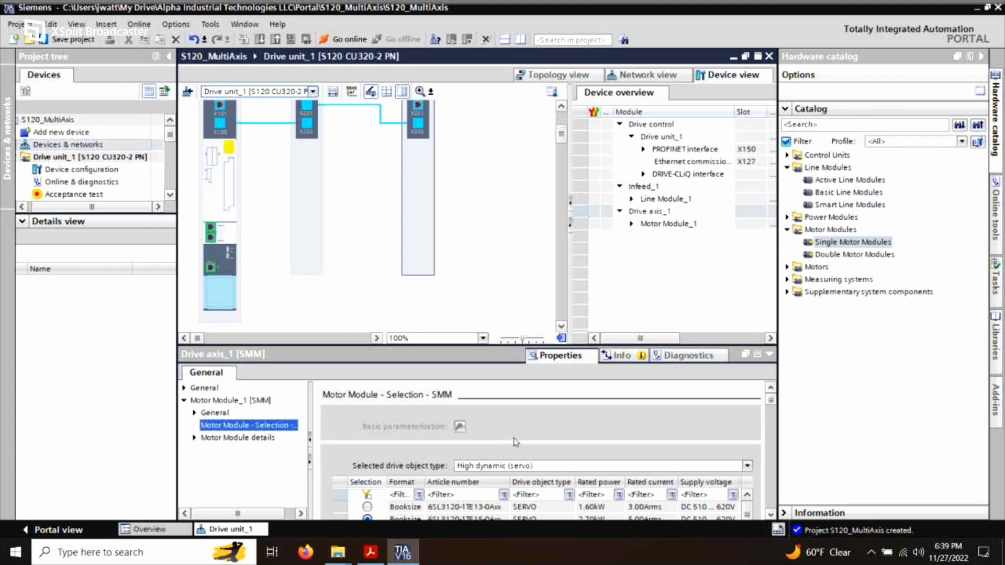
scroll(762, 442, down, 1)
scroll(762, 445, down, 3)
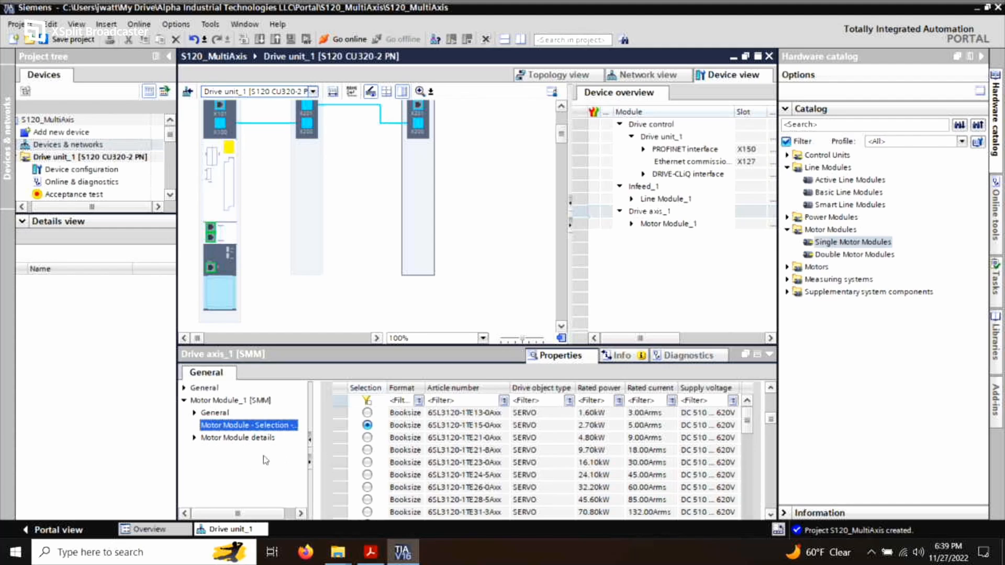
click(251, 438)
scroll(412, 180, up, 3)
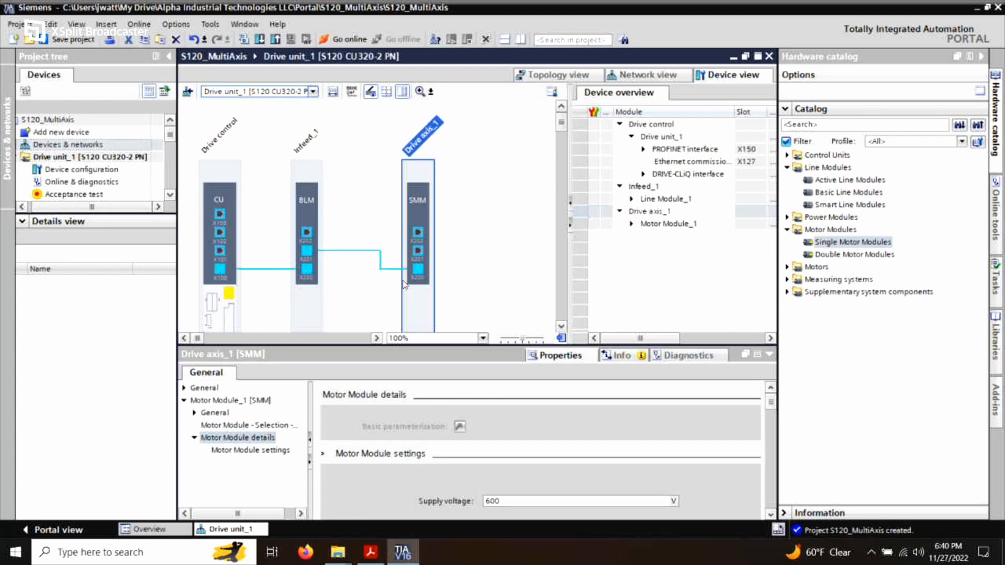
- Add a DRIVE-CLiQ motor from the hardware catalog beneath the first axis's motor module
scroll(459, 251, down, 3)
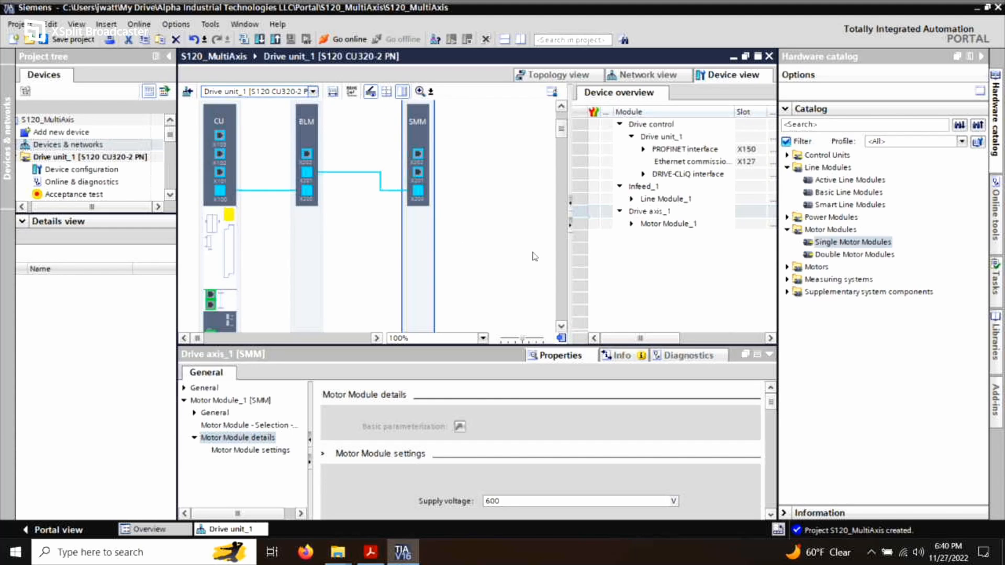
click(787, 267)
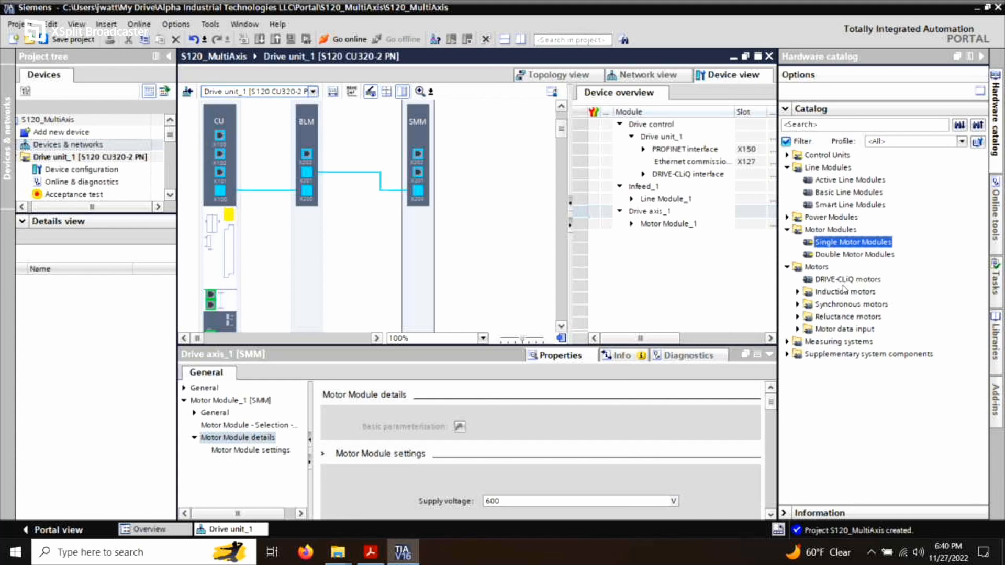
drag(847, 280, 421, 255)
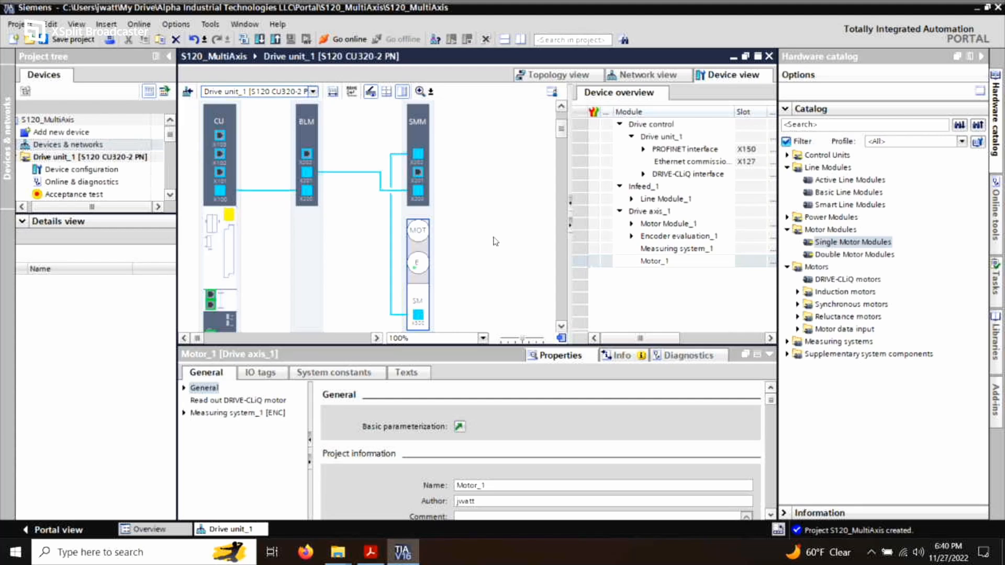
scroll(460, 268, up, 2)
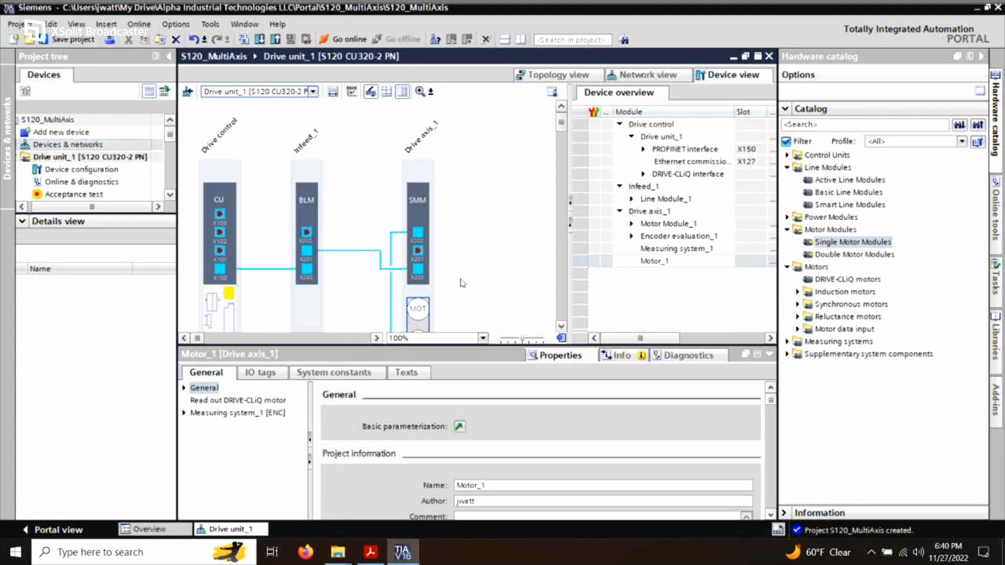
scroll(387, 287, down, 2)
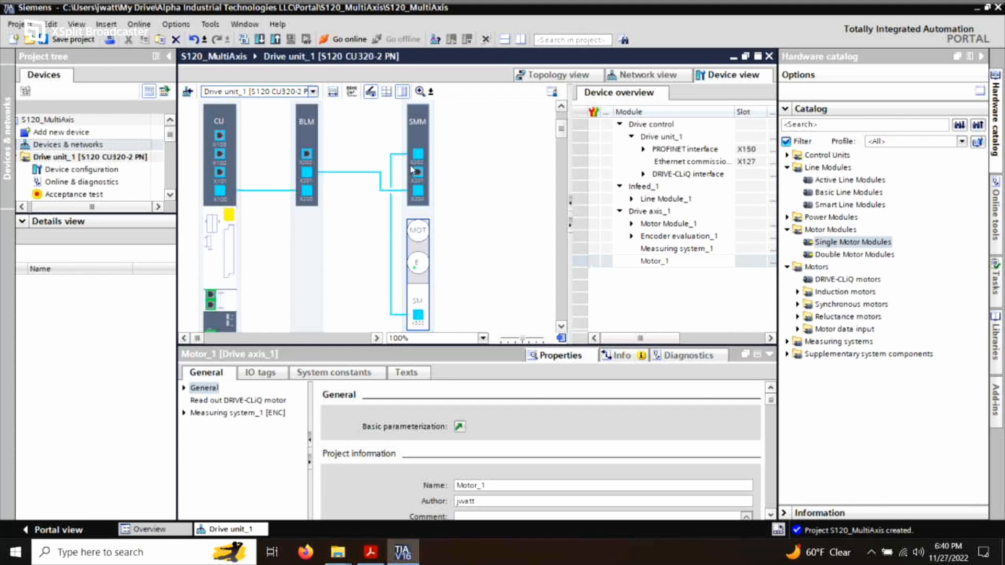
- Examine the first axis's measuring system properties, including its encoder type selection and encoder evaluation entries
click(416, 306)
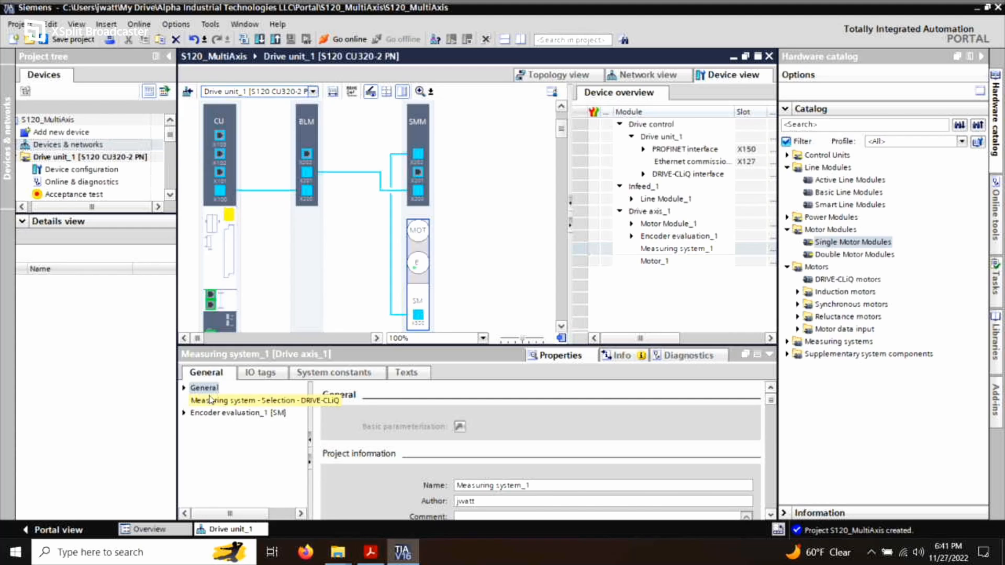
click(185, 389)
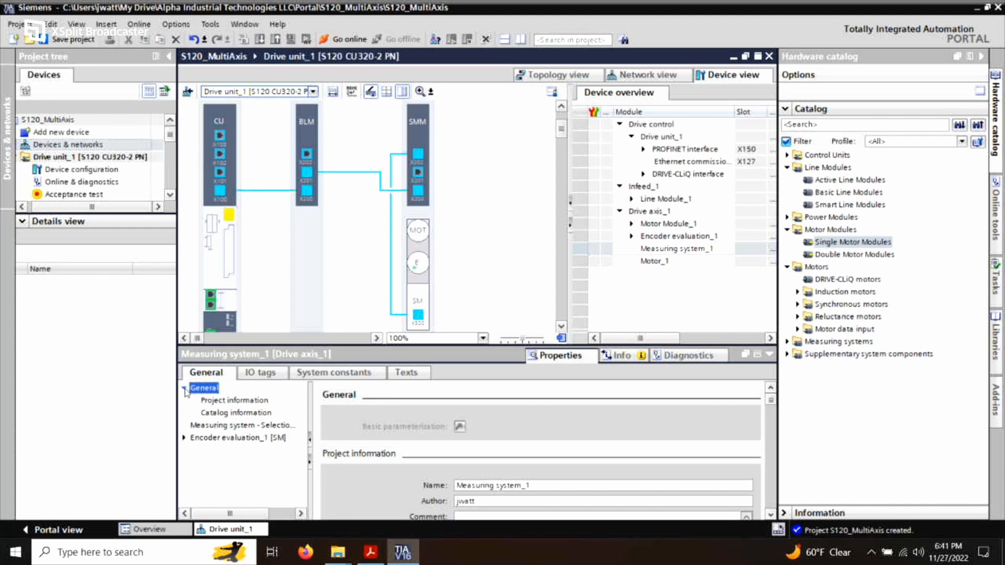
click(218, 426)
scroll(605, 444, down, 1)
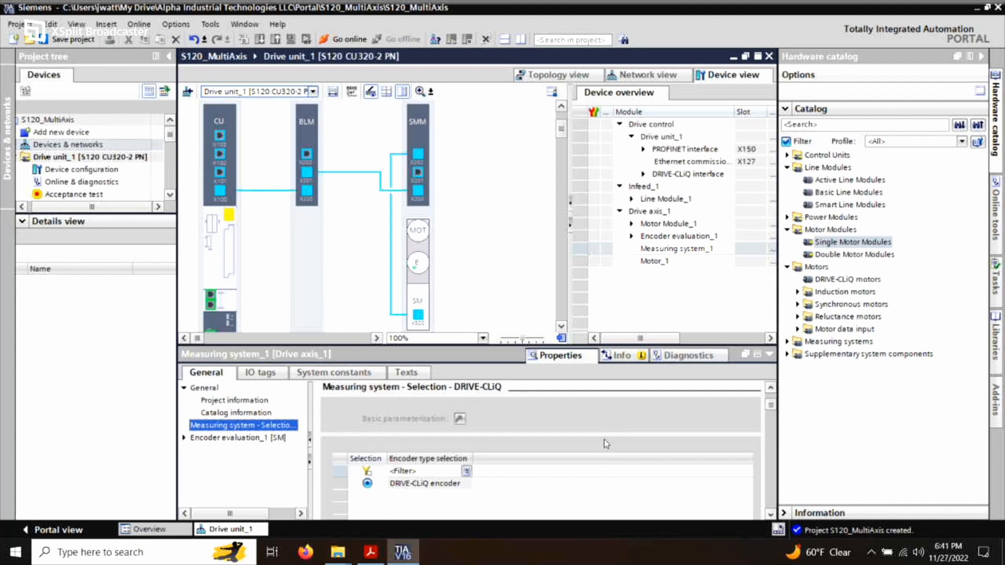
click(183, 438)
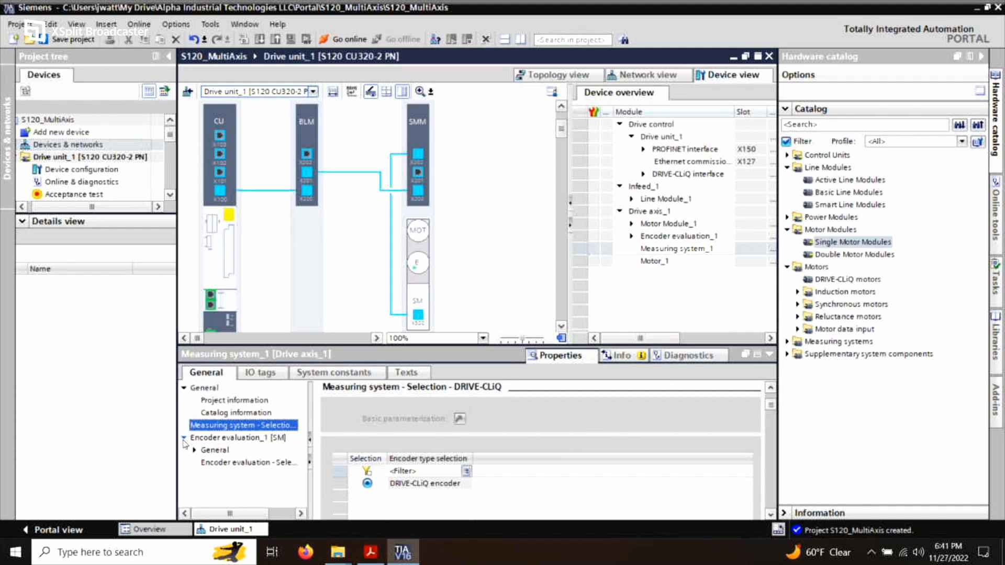
click(236, 427)
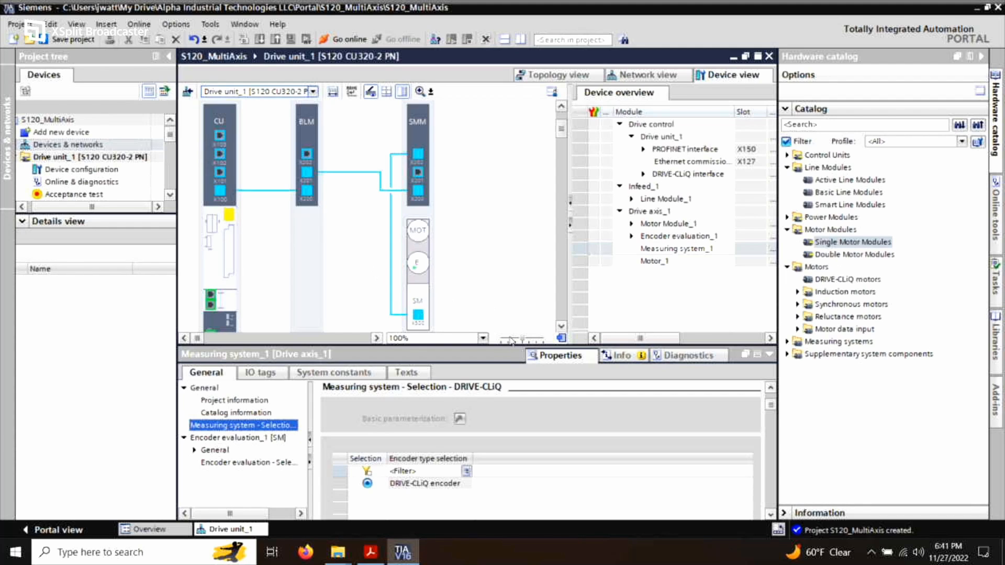
- Enlarge the graphical device area and add a second Single Motor Module beside the first drive axis
click(570, 223)
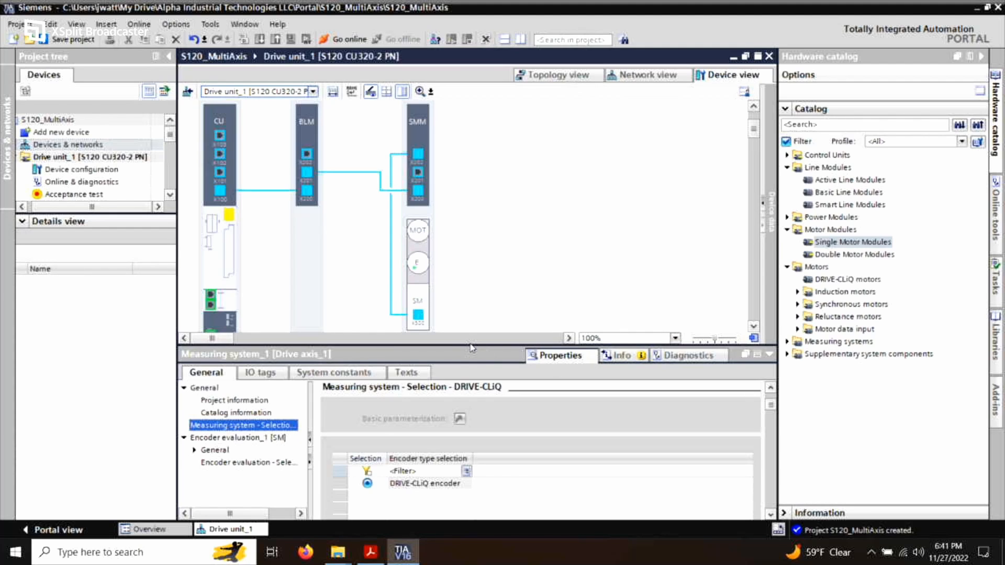
drag(470, 344, 470, 402)
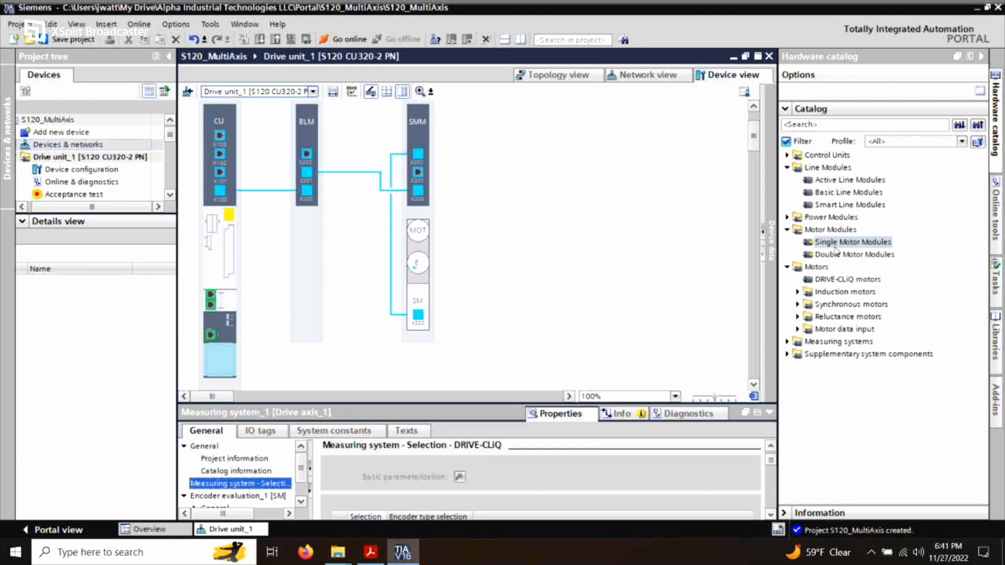
drag(840, 246, 561, 282)
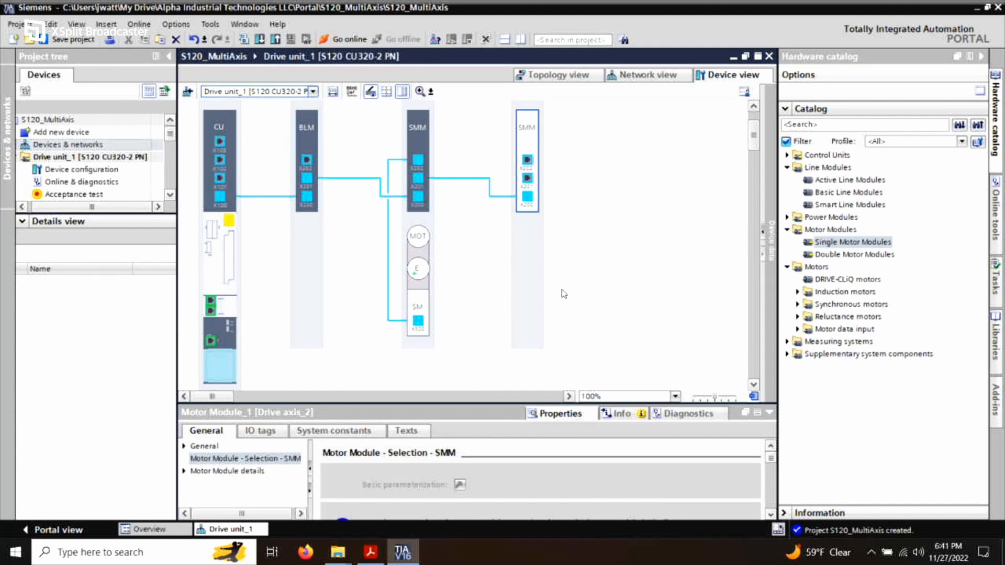
click(838, 255)
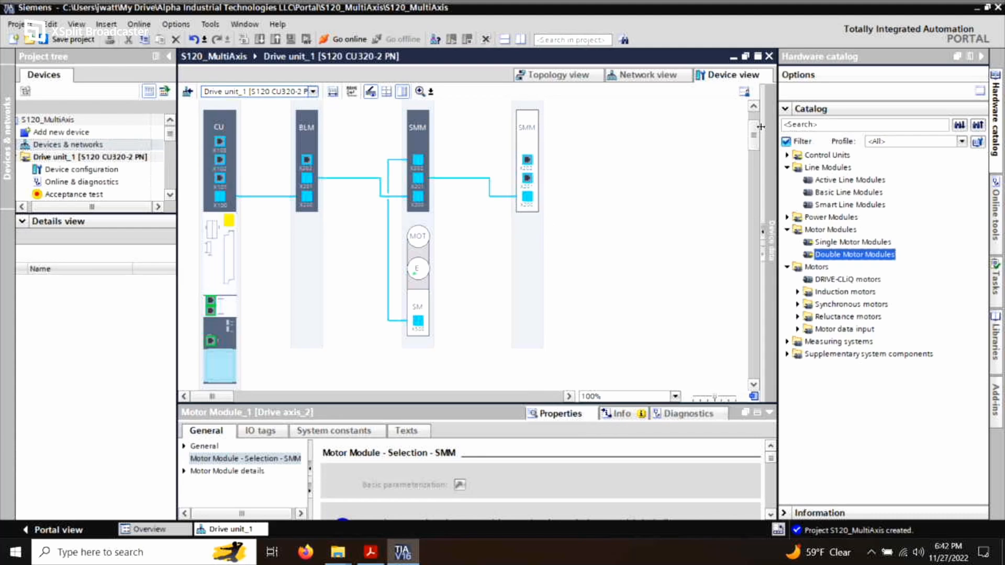
scroll(757, 144, up, 2)
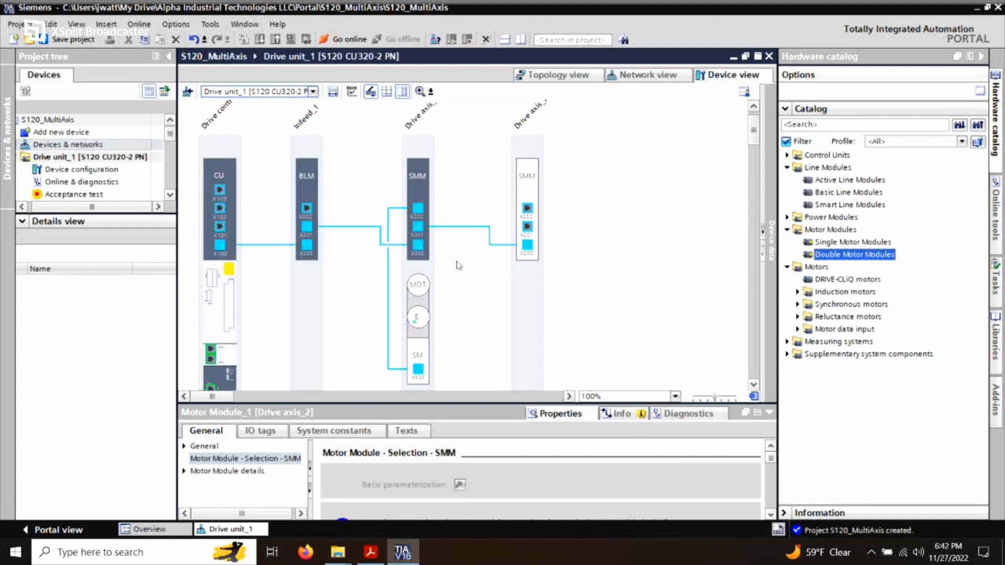
- Add a generic induction motor from the Motor data input catalog group beneath the second axis's motor module
click(515, 256)
click(797, 292)
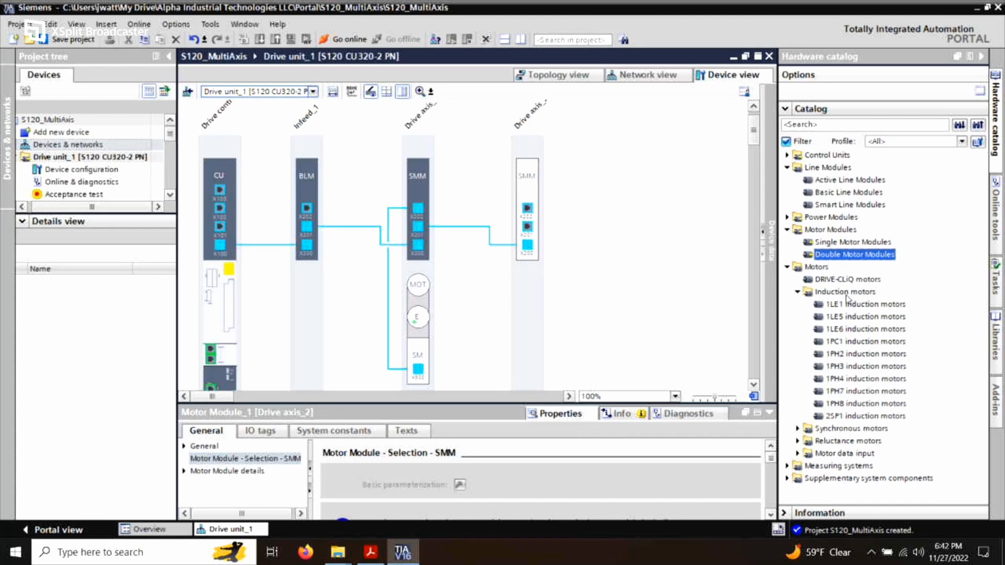
click(797, 454)
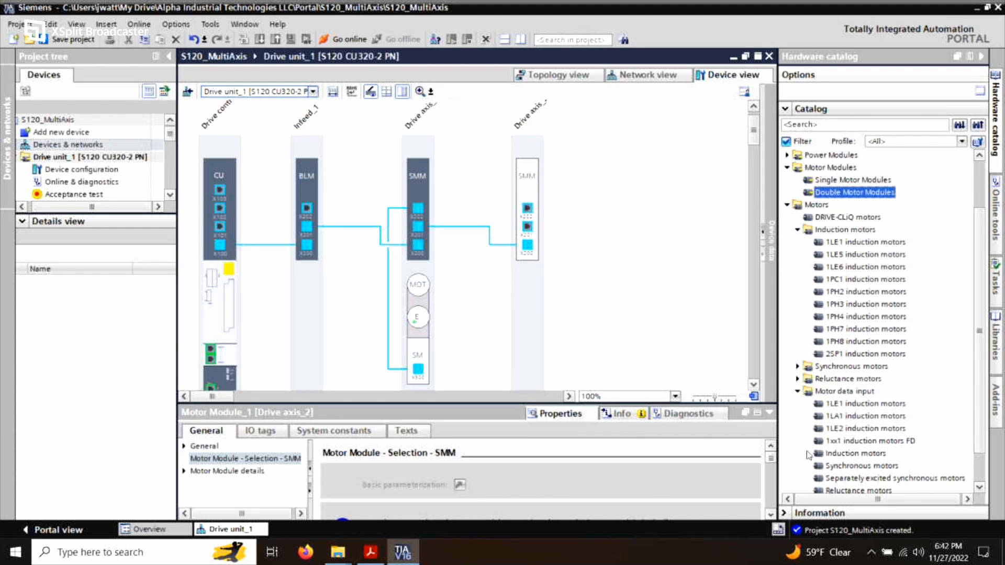
scroll(857, 367, down, 1)
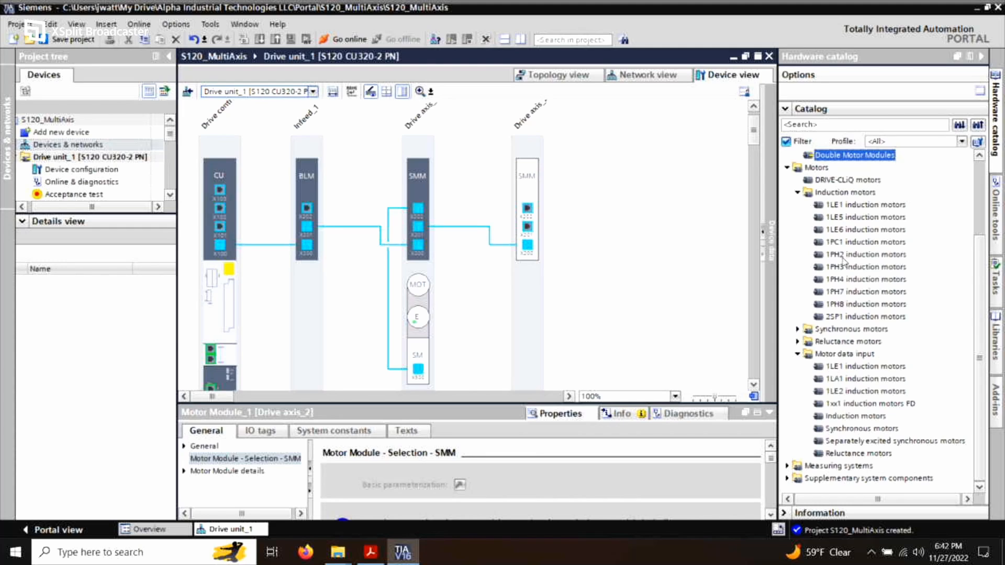
click(856, 418)
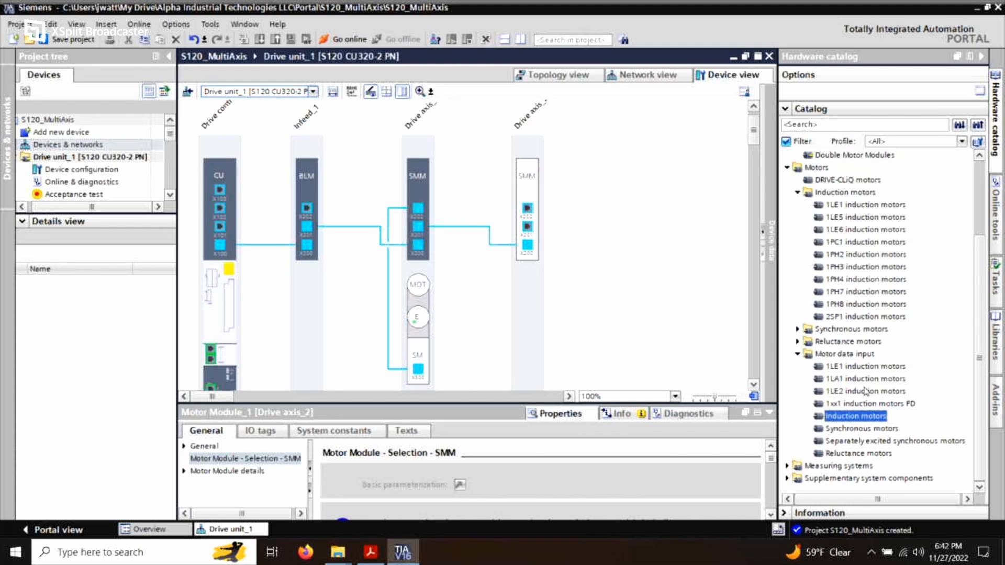
click(797, 193)
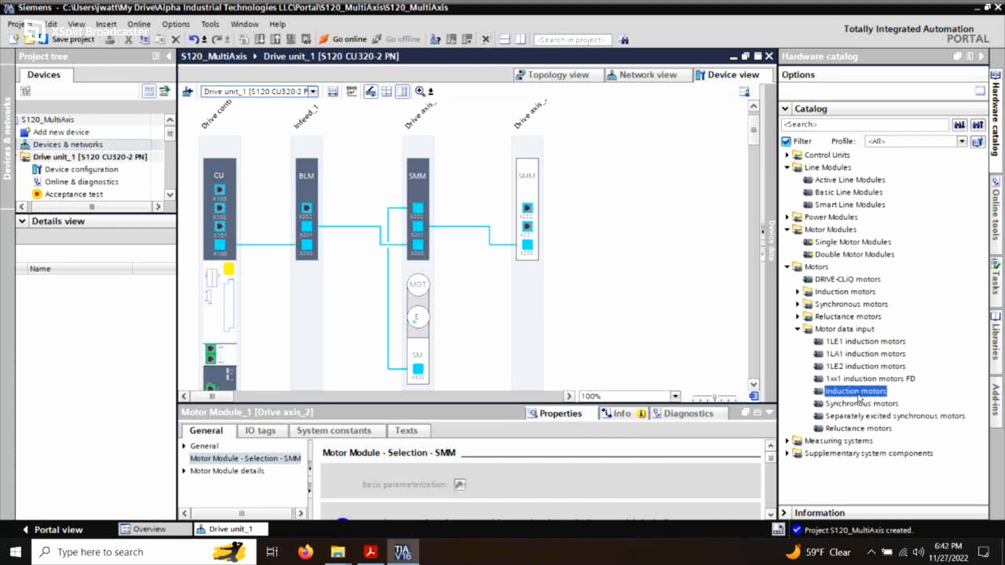
drag(857, 393, 529, 319)
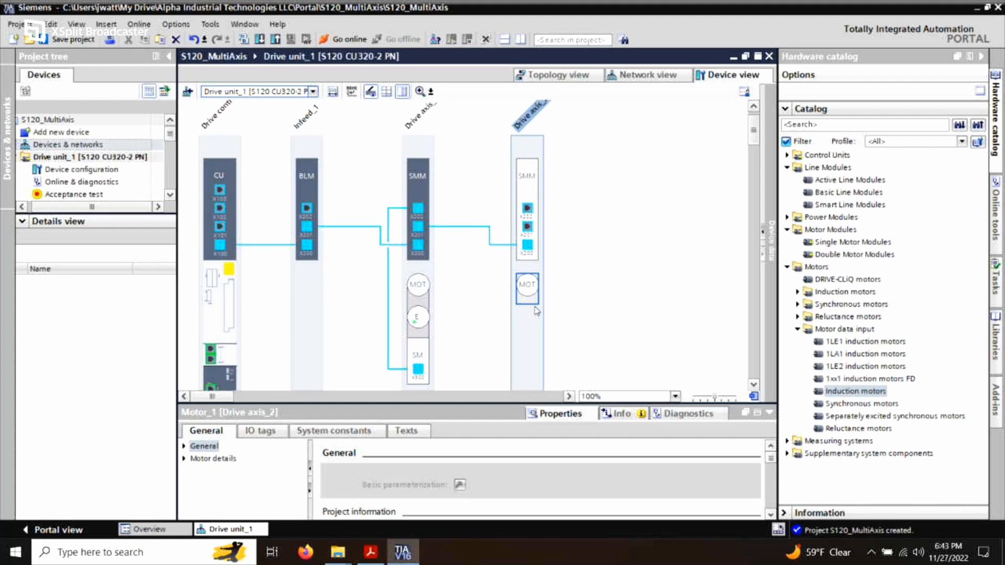
- Set the second axis induction motor's rating plate values to 480 Vrms rated voltage, 8 Arms rated current and 5 kW rated power
drag(488, 410, 455, 278)
click(184, 332)
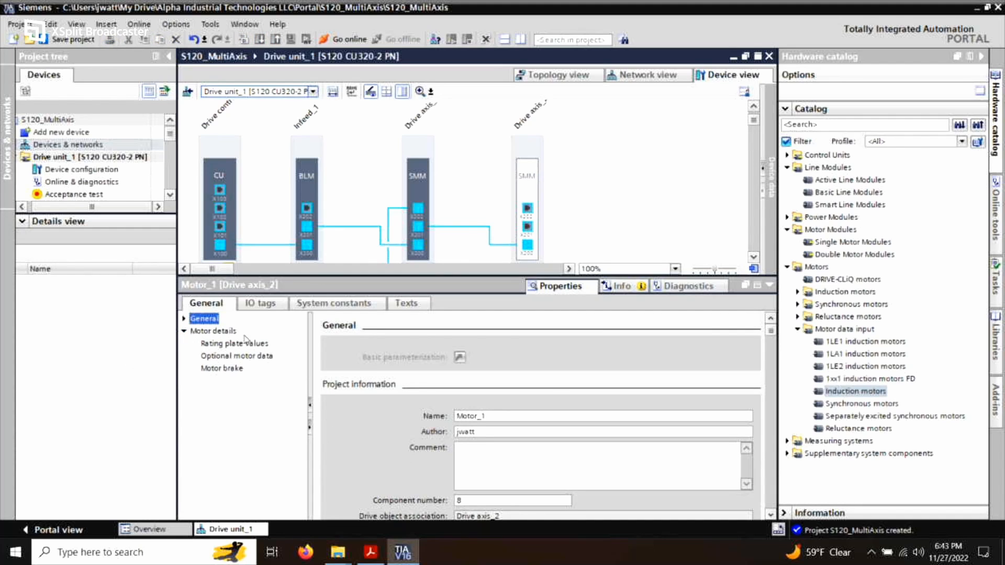
click(218, 344)
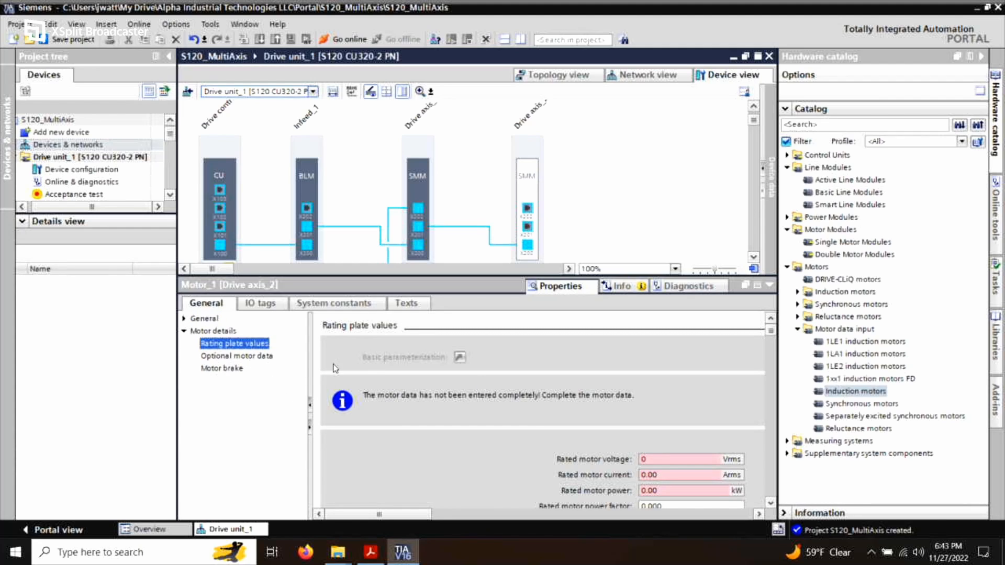
scroll(680, 443, down, 5)
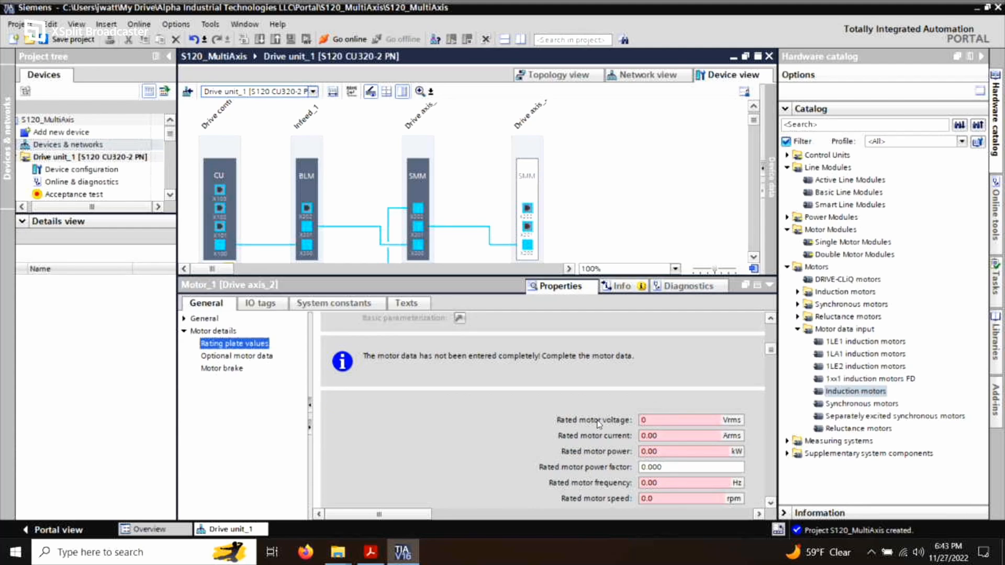
scroll(686, 384, up, 1)
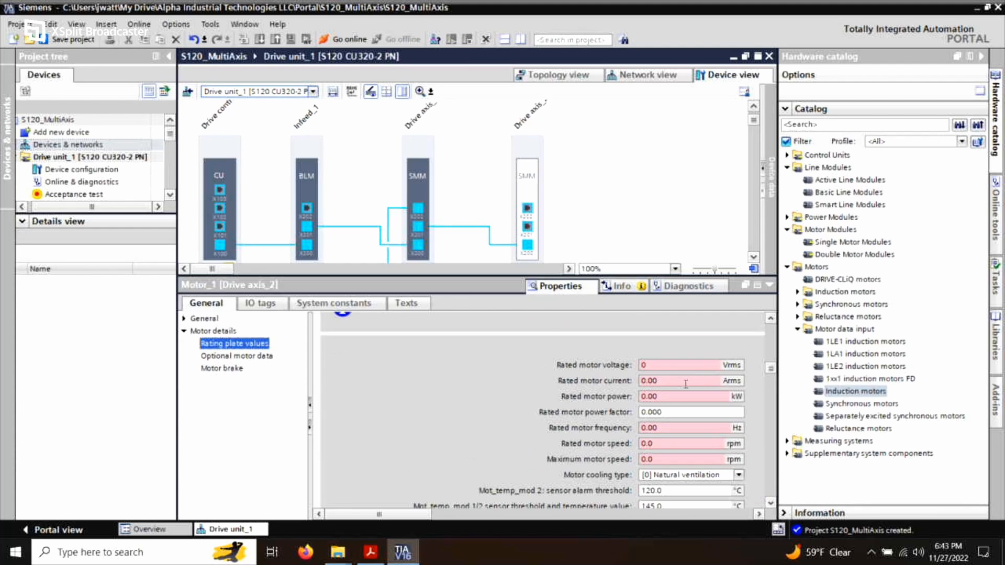
click(656, 365)
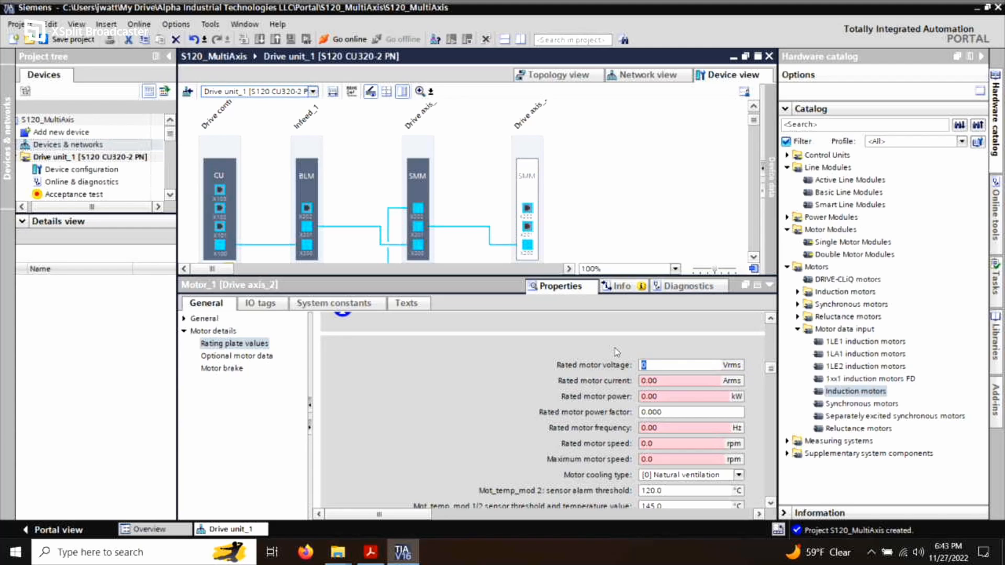
text(480)
key(Tab)
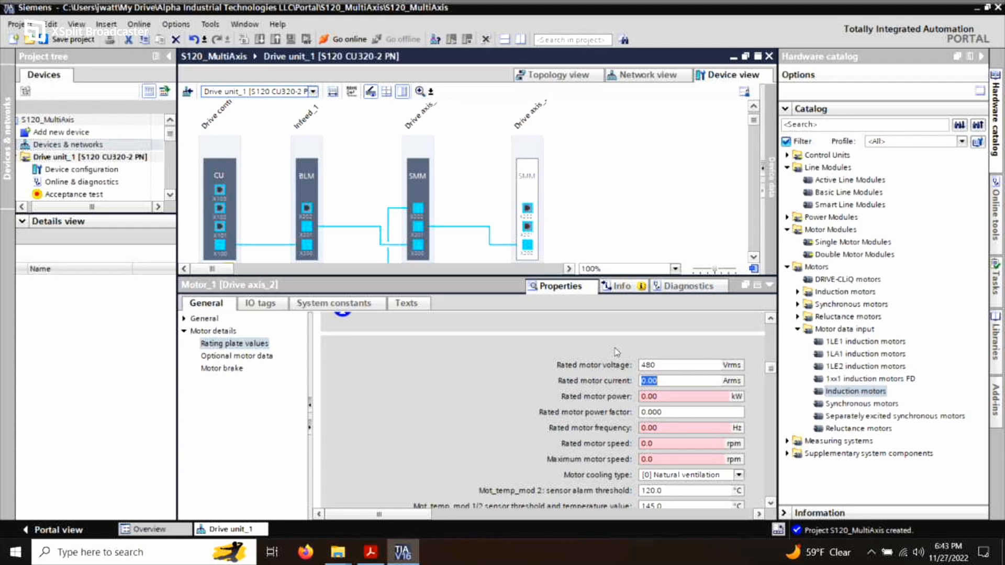
text(8)
key(Tab)
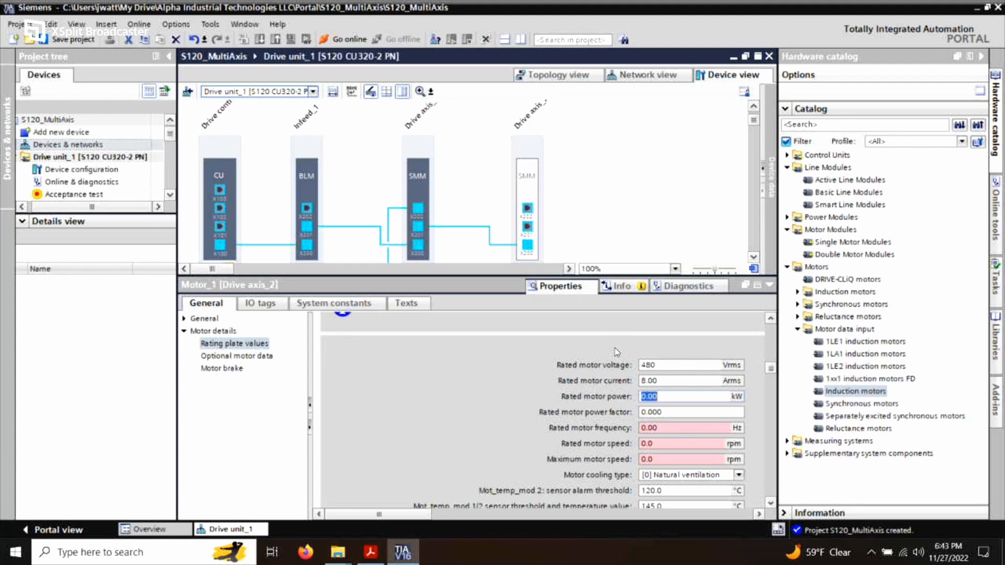
text(5)
key(Tab)
- Set the motor's power factor to 0.860, rated frequency to 60 Hz, rated speed to 1,750 rpm and maximum speed to 1,800 rpm
key(BackSpace)
key(Tab)
text(60)
key(Tab)
text(18)
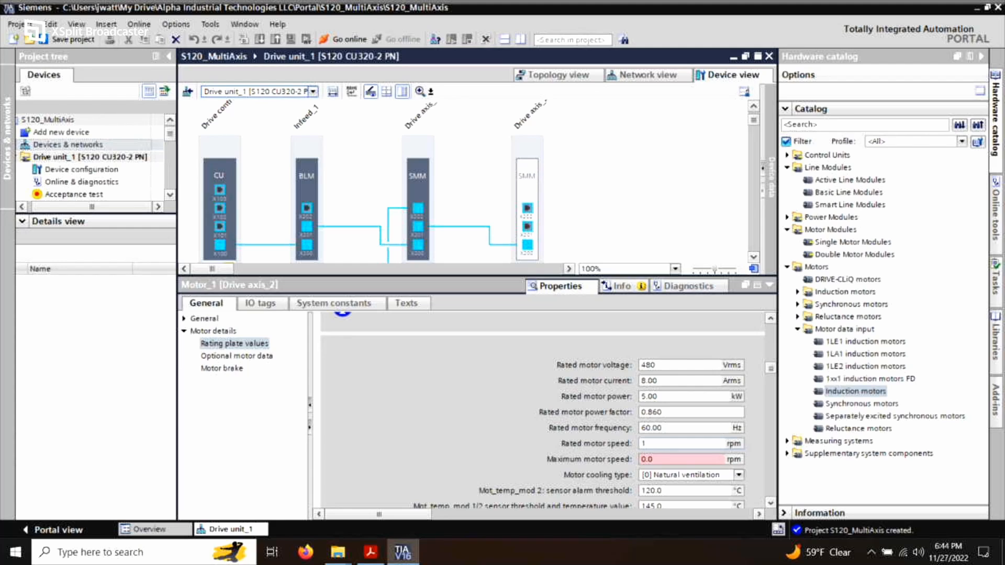
key(Tab)
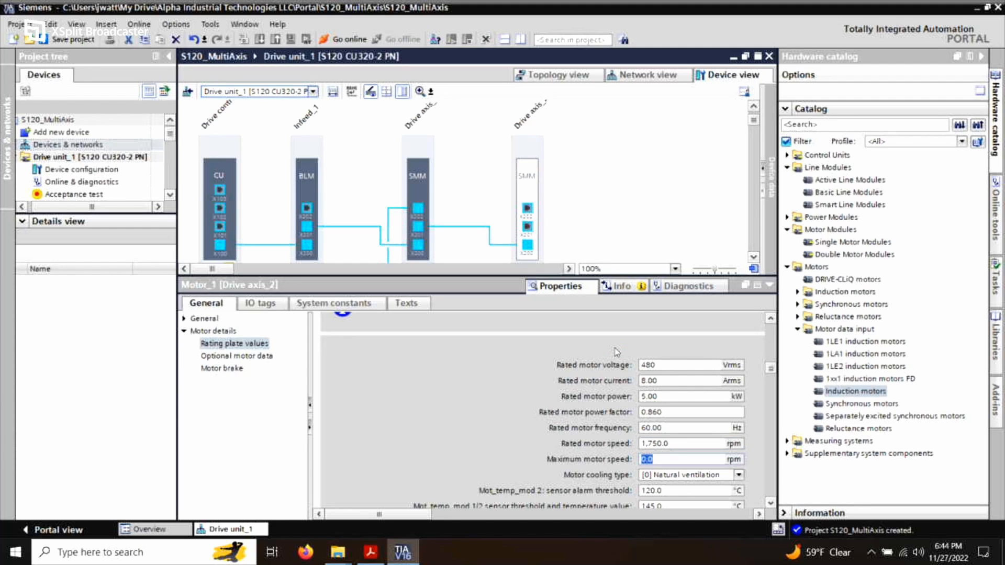
text(18)
key(Tab)
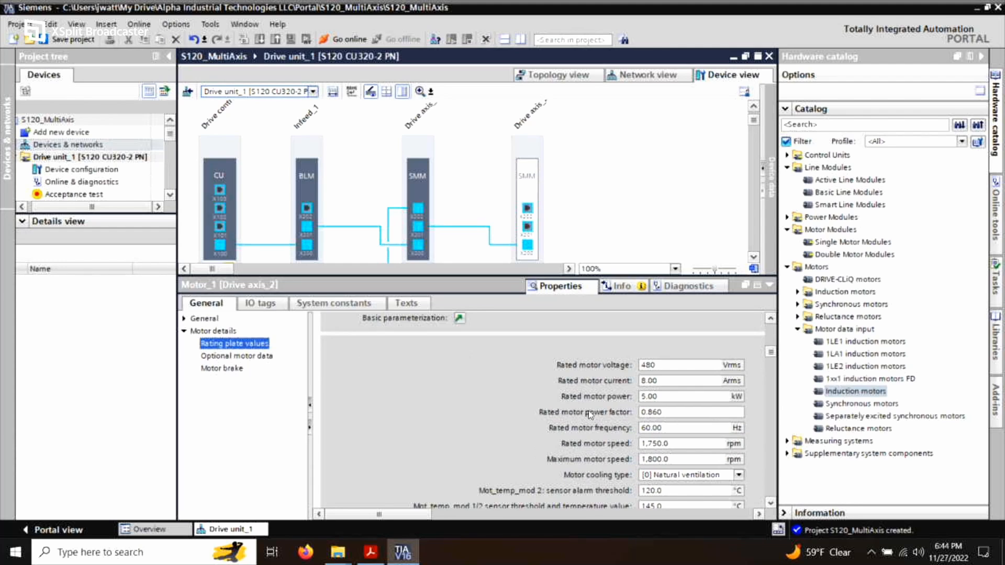
- Review the remaining rating plate fields, the optional motor data and the motor brake configuration of the induction motor
scroll(589, 410, down, 3)
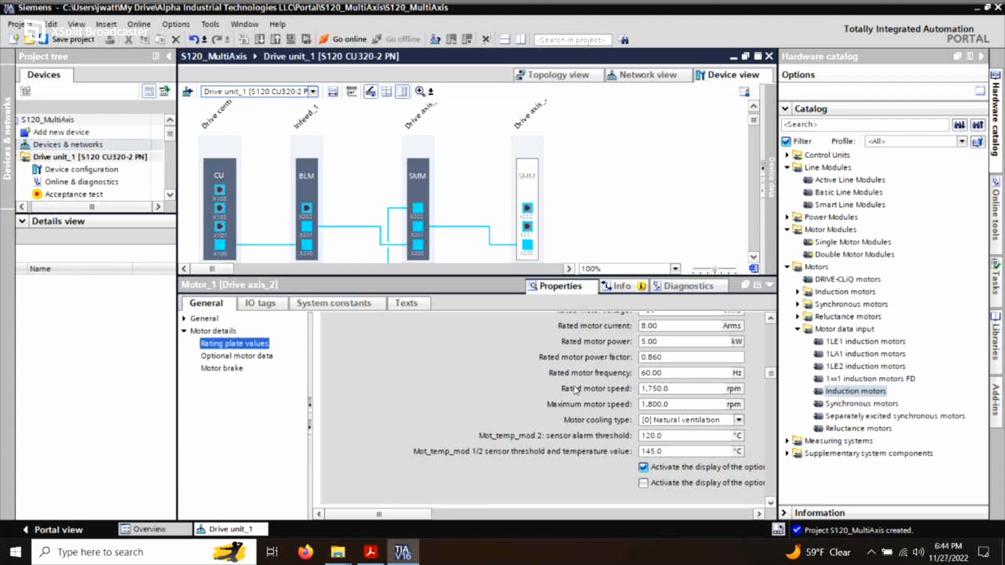
click(229, 357)
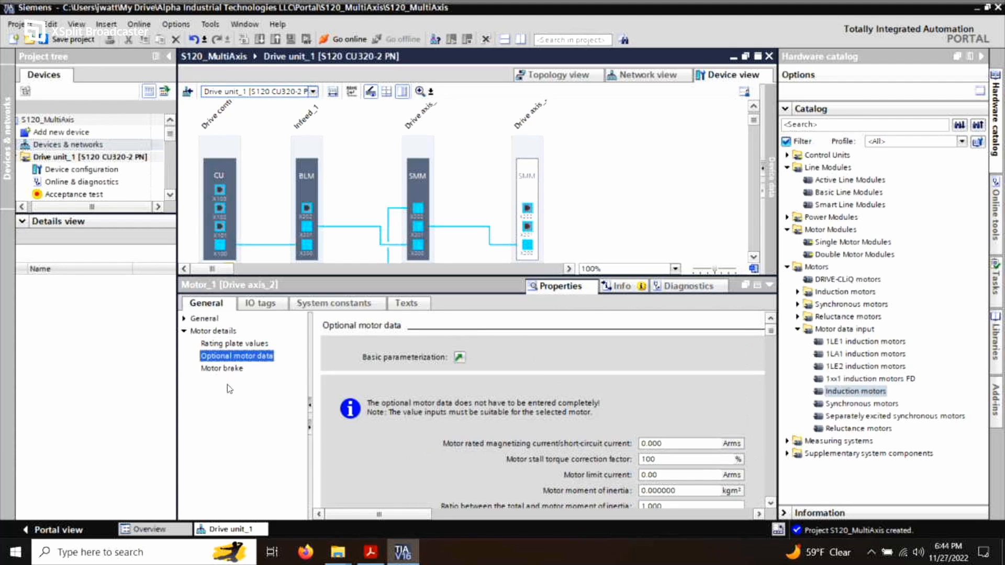
click(220, 369)
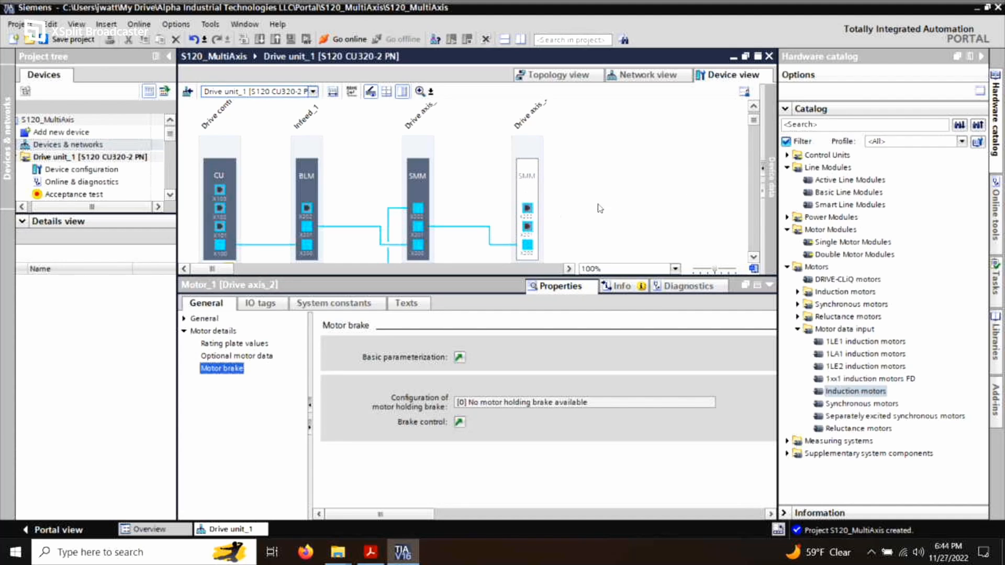
- Select the 4.80 kW, 9.00 Arms Booksize module 6SL3120-1TE21-0Axx for the second axis's Single Motor Module
click(523, 195)
click(225, 330)
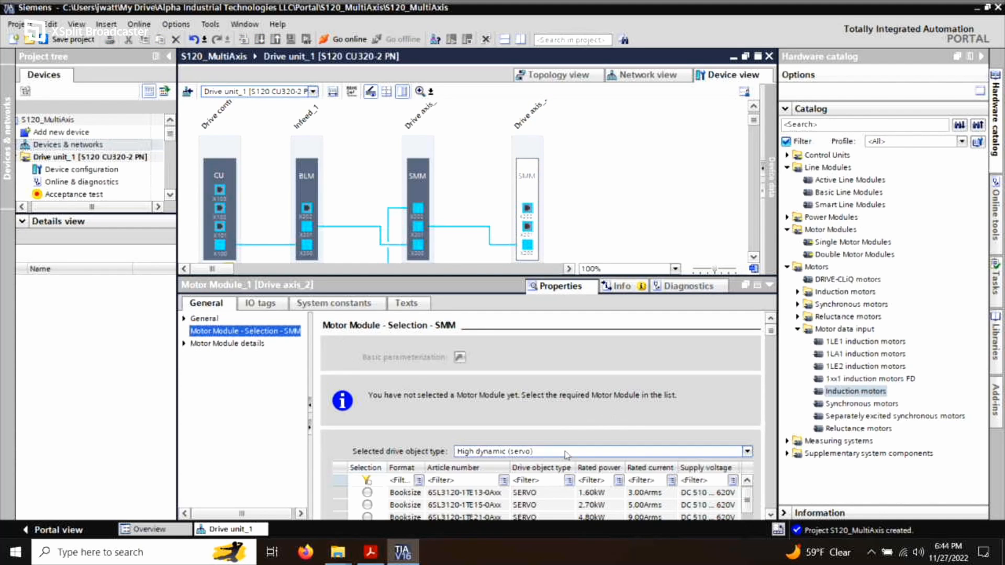
scroll(562, 442, down, 1)
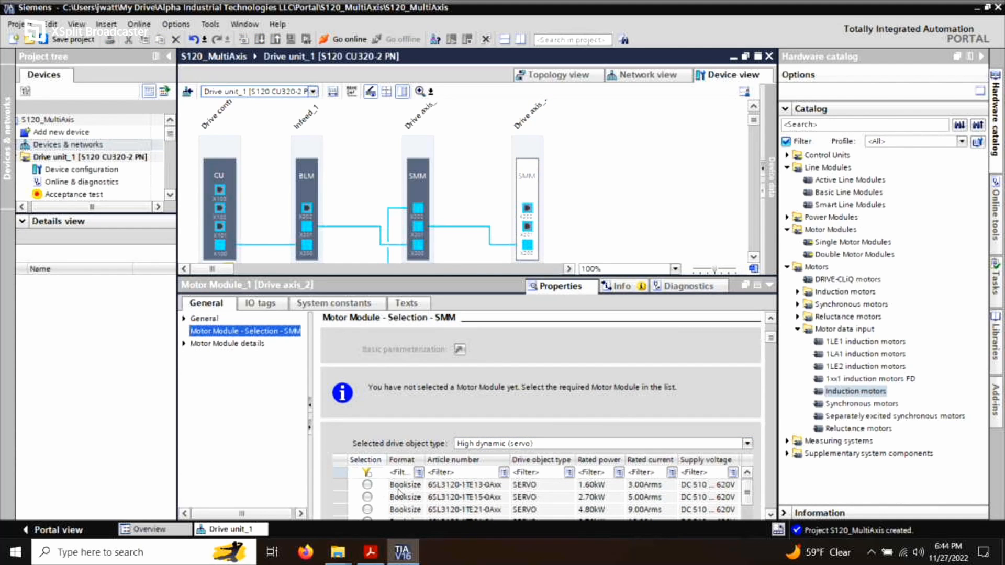
click(367, 509)
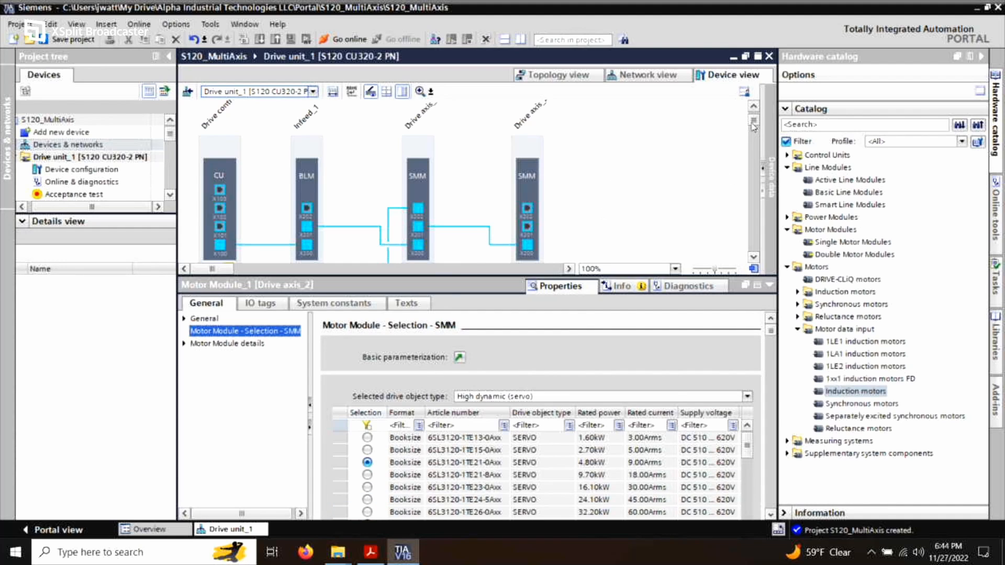
- Review the second axis's motor module selection and the induction motor's rating plate values
scroll(753, 127, down, 3)
click(526, 183)
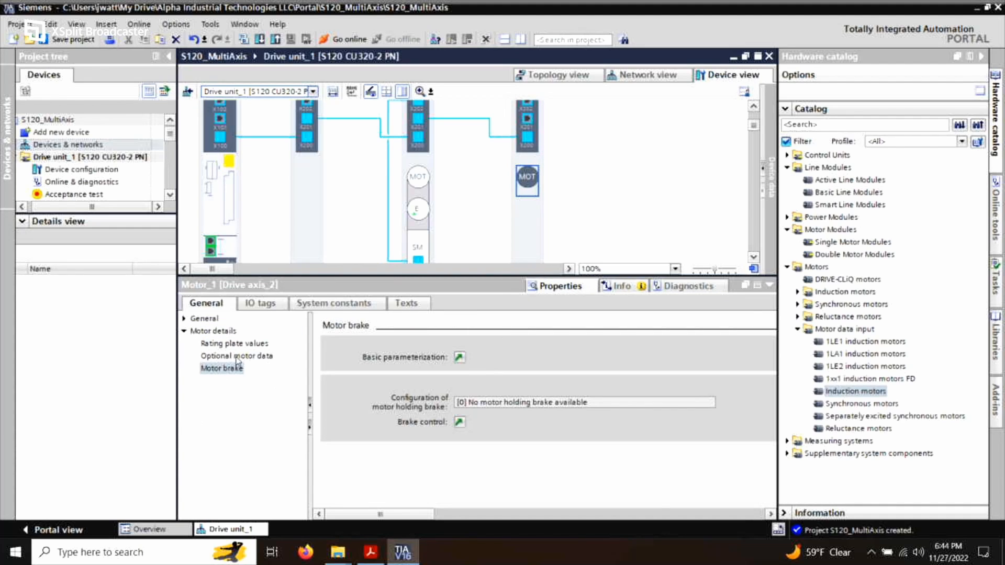
click(533, 149)
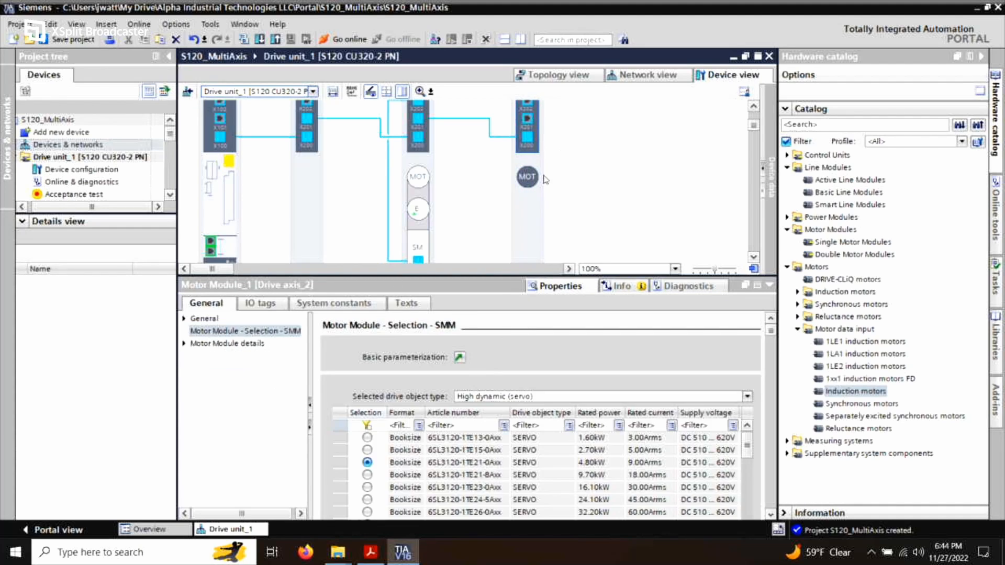
click(528, 181)
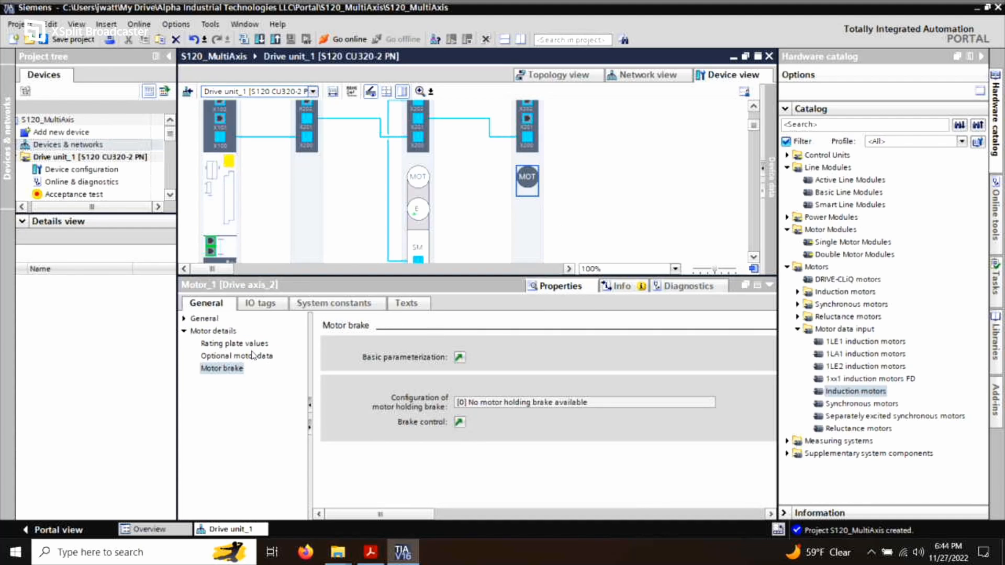
click(253, 356)
click(256, 345)
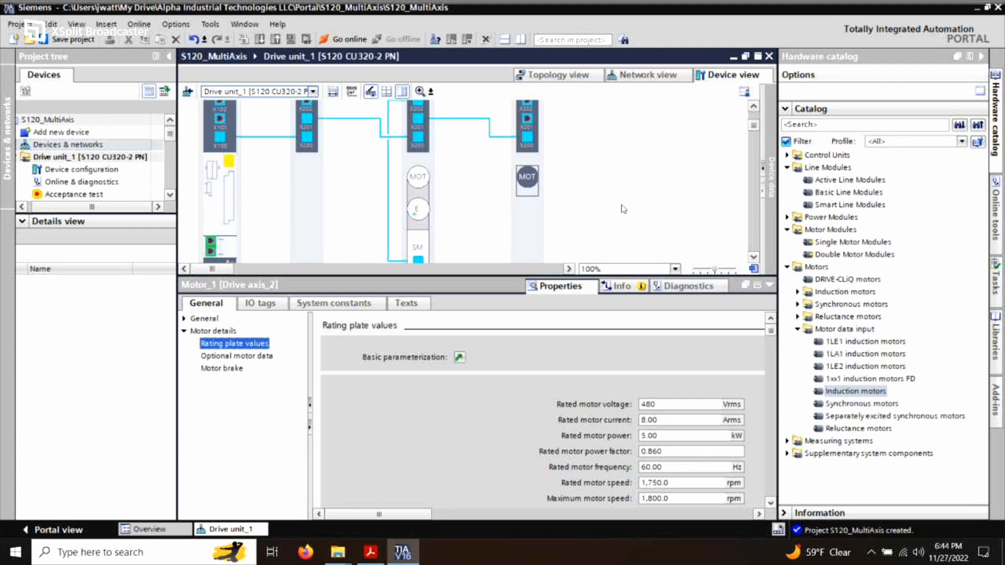
scroll(752, 116, up, 3)
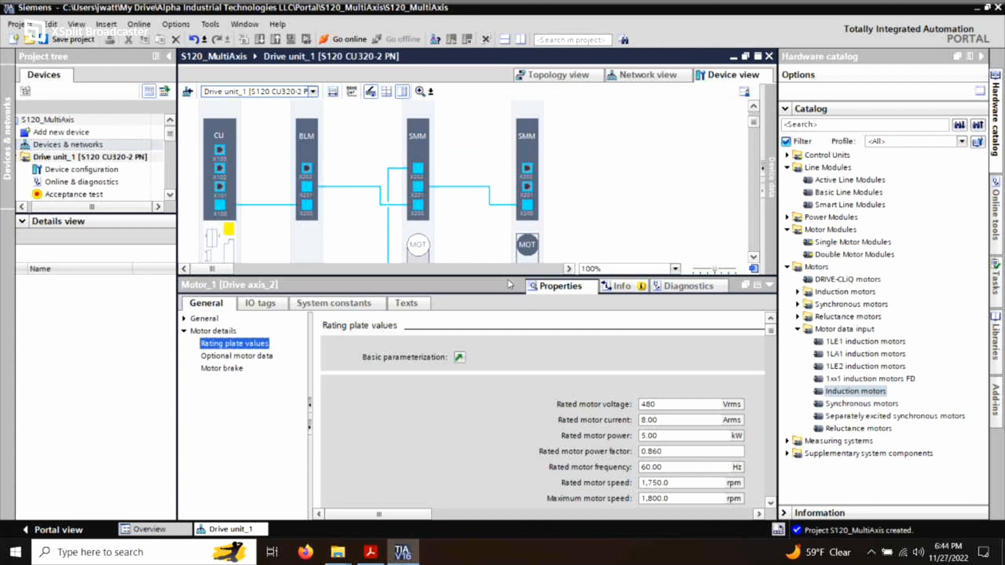
- Enlarge the graphical device area and add an HTL/TTL encoder from the Measuring systems catalog group to the second axis's motor
drag(500, 276, 510, 417)
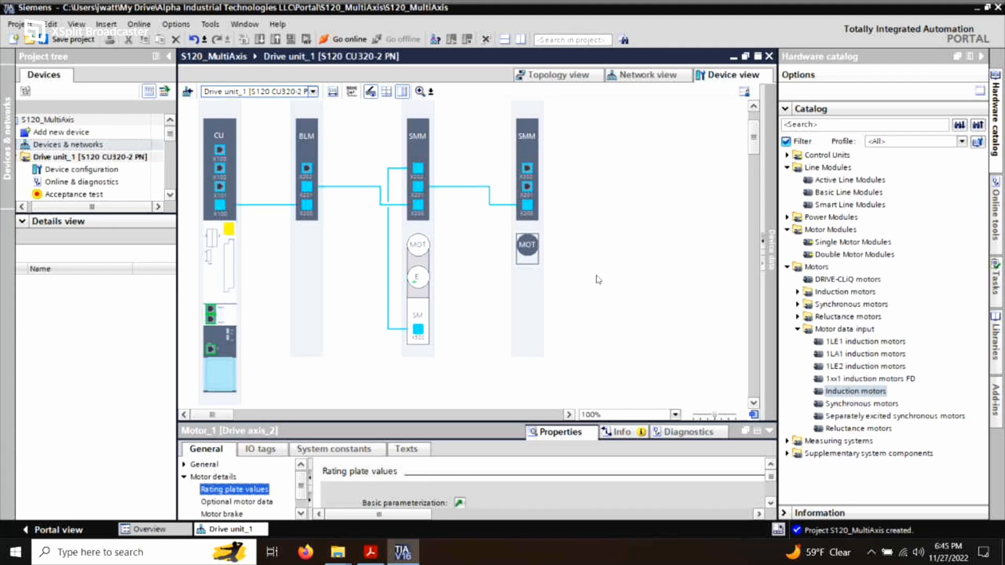
click(787, 442)
scroll(868, 376, down, 2)
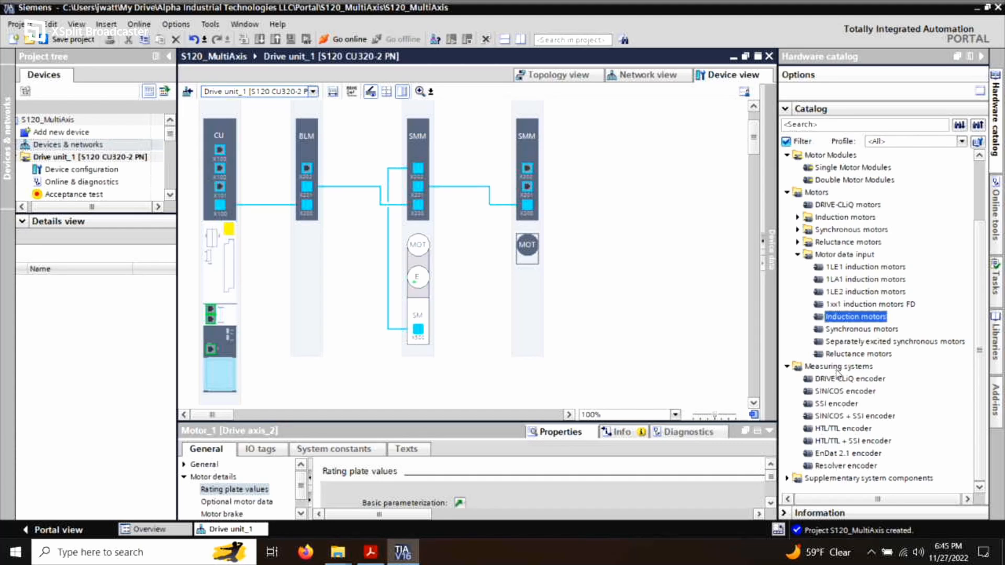
click(844, 428)
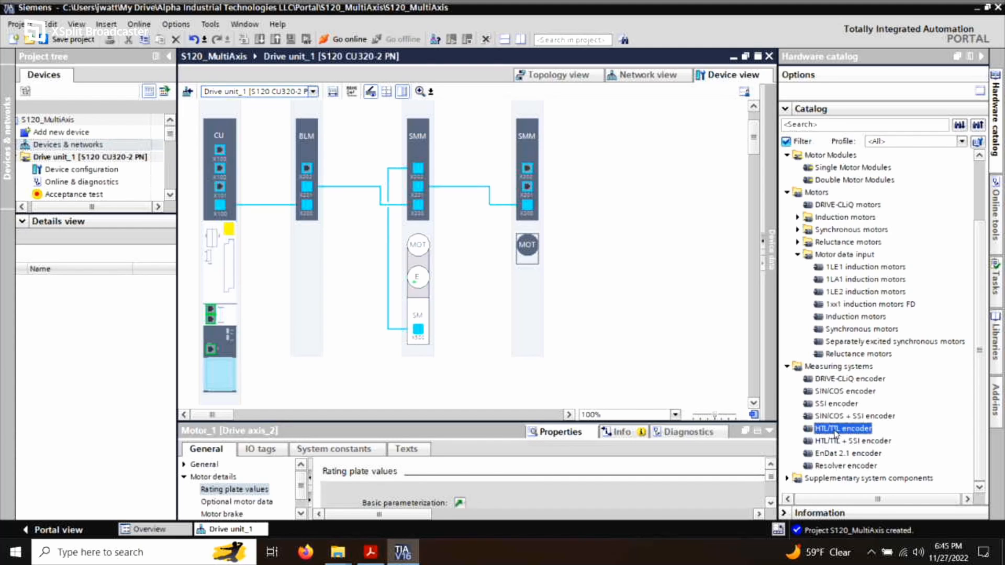
drag(836, 432, 538, 238)
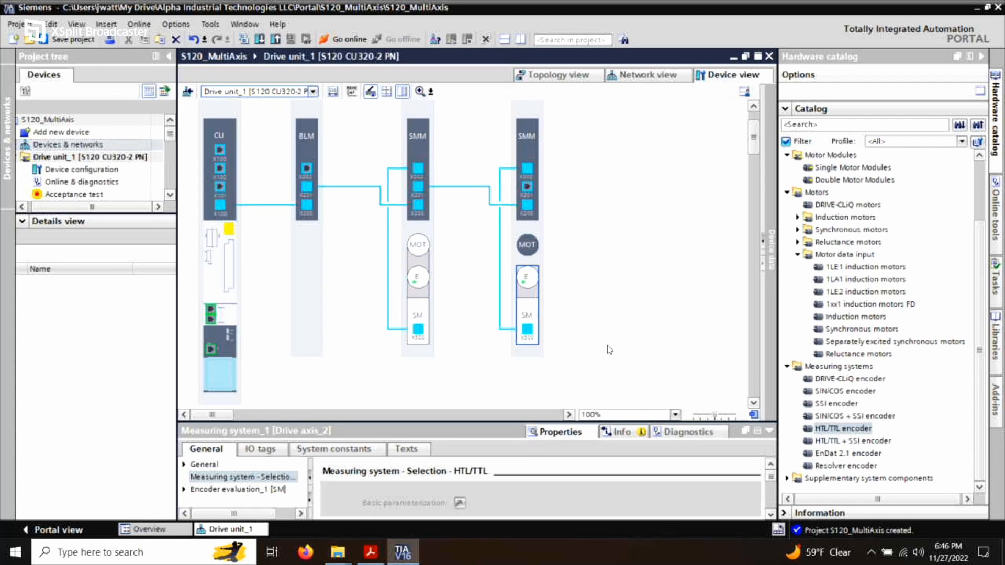
- Select the 2048 HTL A/B R encoder type for the second axis and inspect its measuring system details and encoder evaluation entries
drag(460, 421, 460, 255)
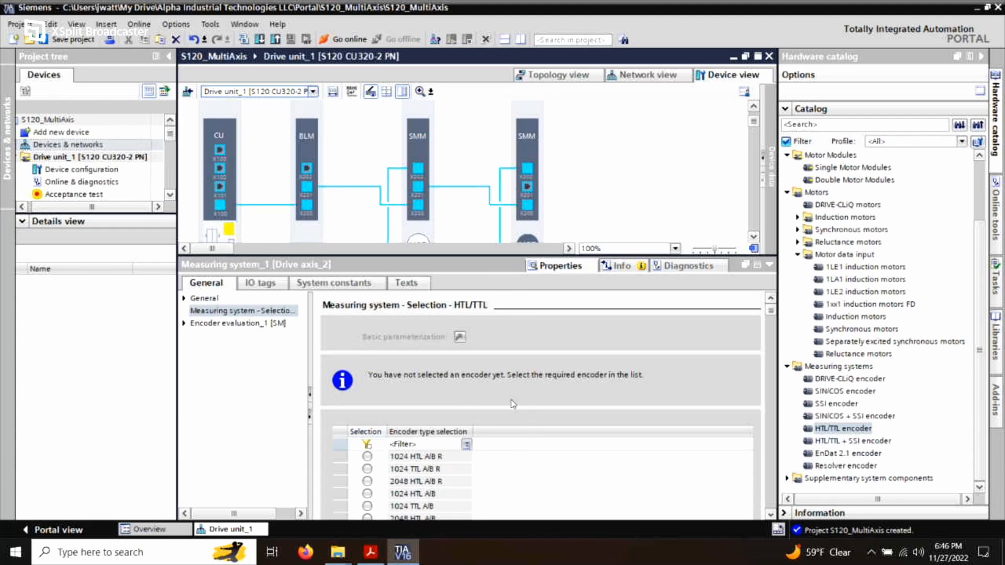
scroll(387, 426, down, 1)
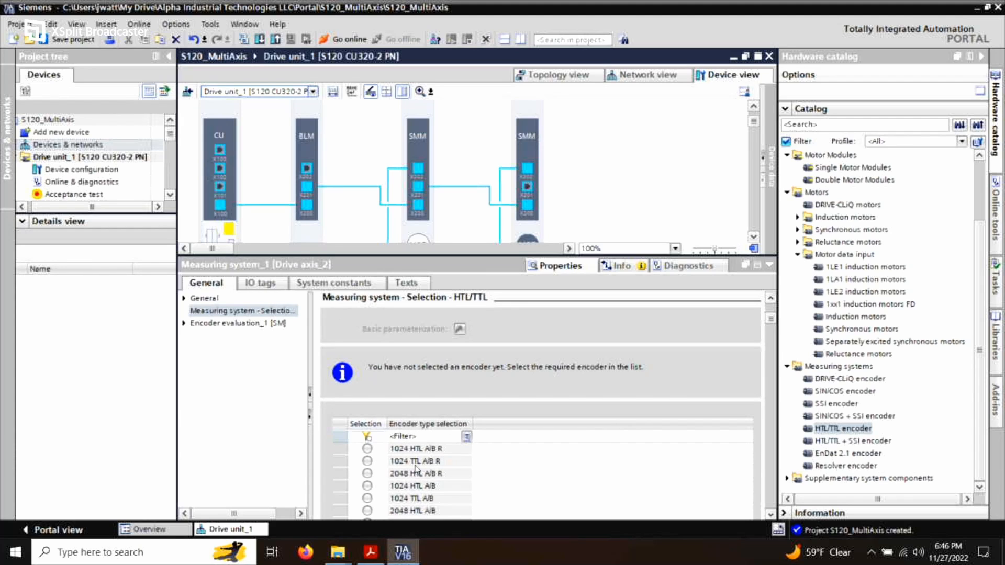
click(366, 473)
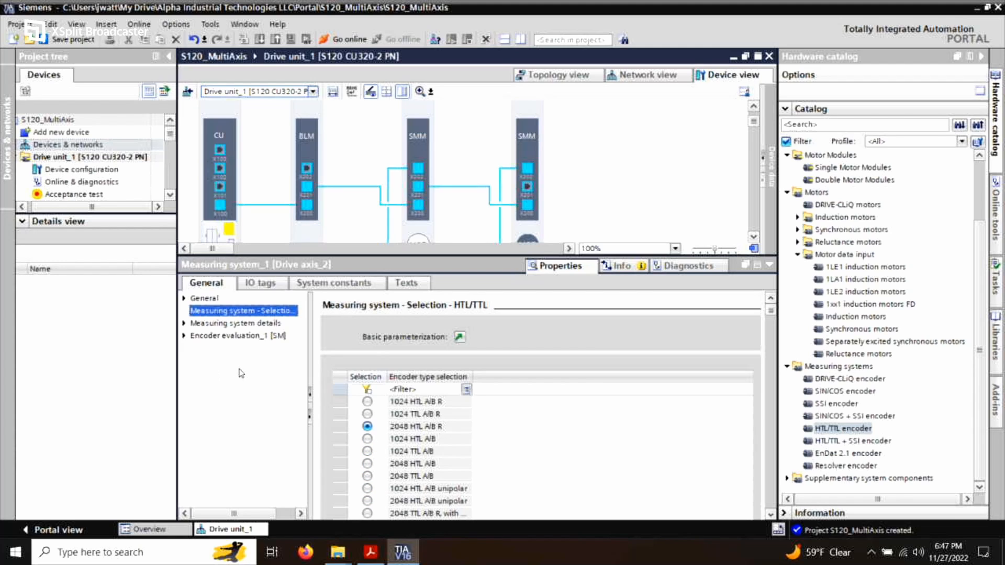
click(184, 324)
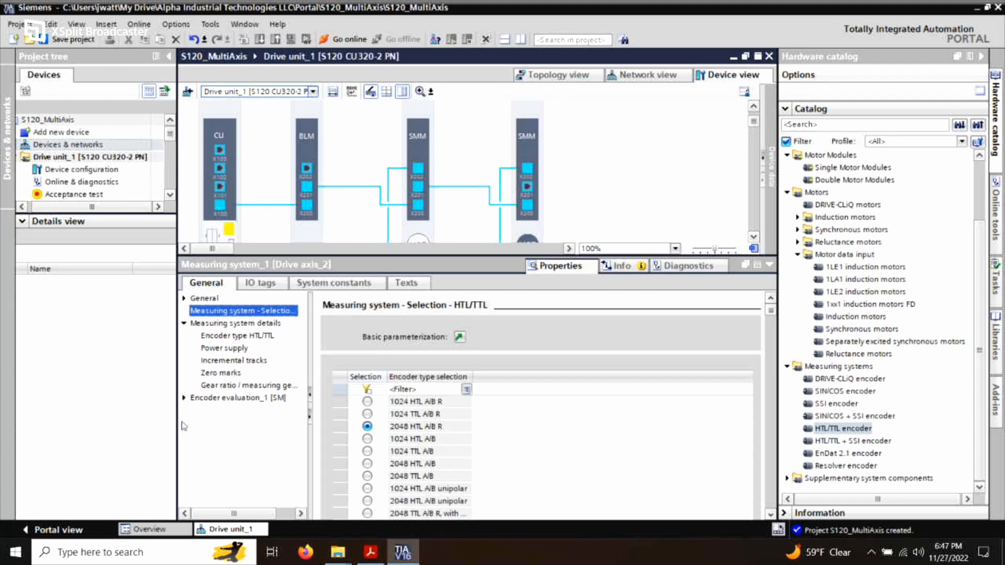
click(184, 398)
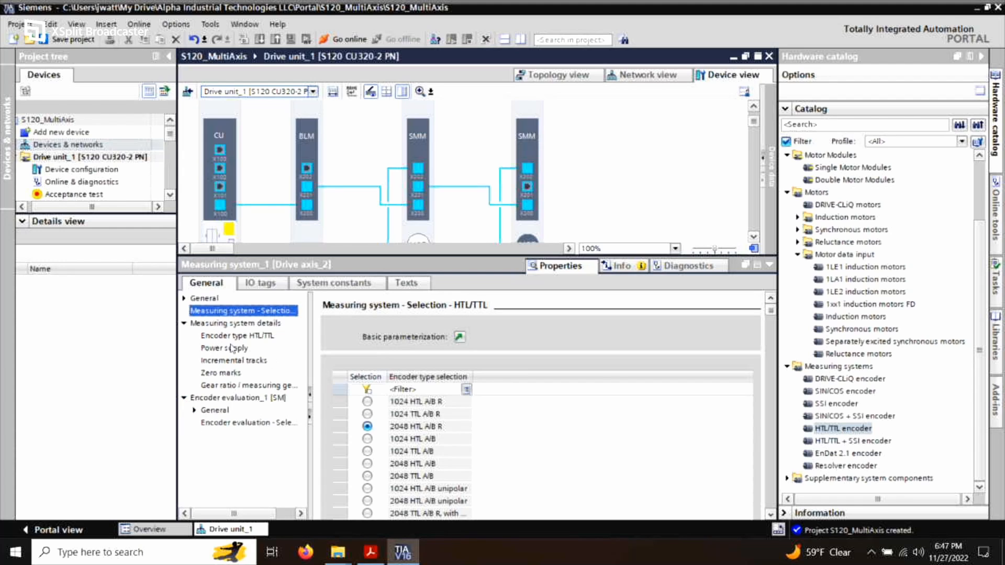
drag(770, 313, 763, 339)
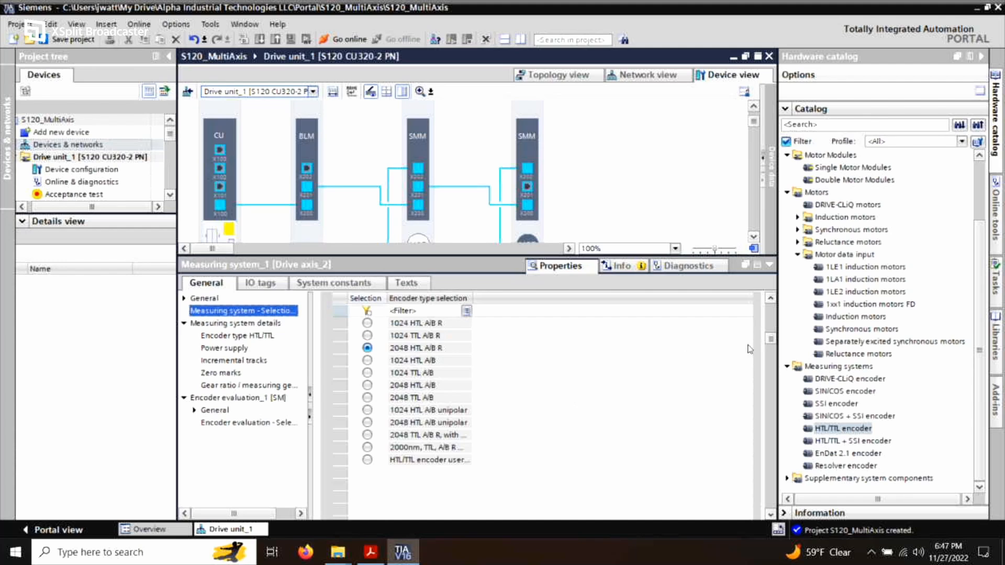
drag(770, 343, 764, 296)
- Examine the first axis's DRIVE-CLiQ measuring system and encoder evaluation properties in the device view
click(640, 170)
scroll(606, 210, down, 3)
scroll(597, 210, up, 1)
scroll(606, 204, up, 3)
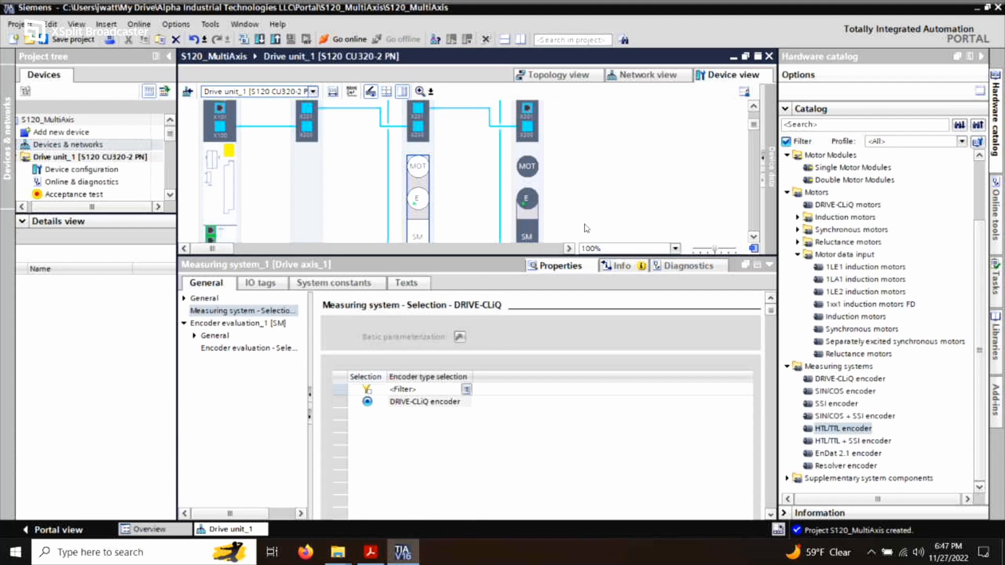
scroll(596, 209, down, 3)
click(565, 180)
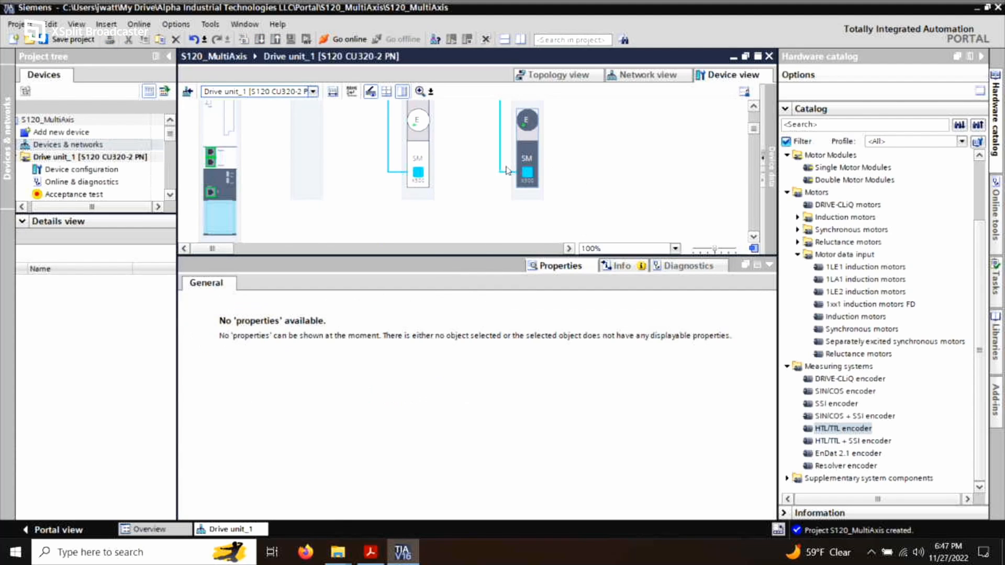
click(421, 189)
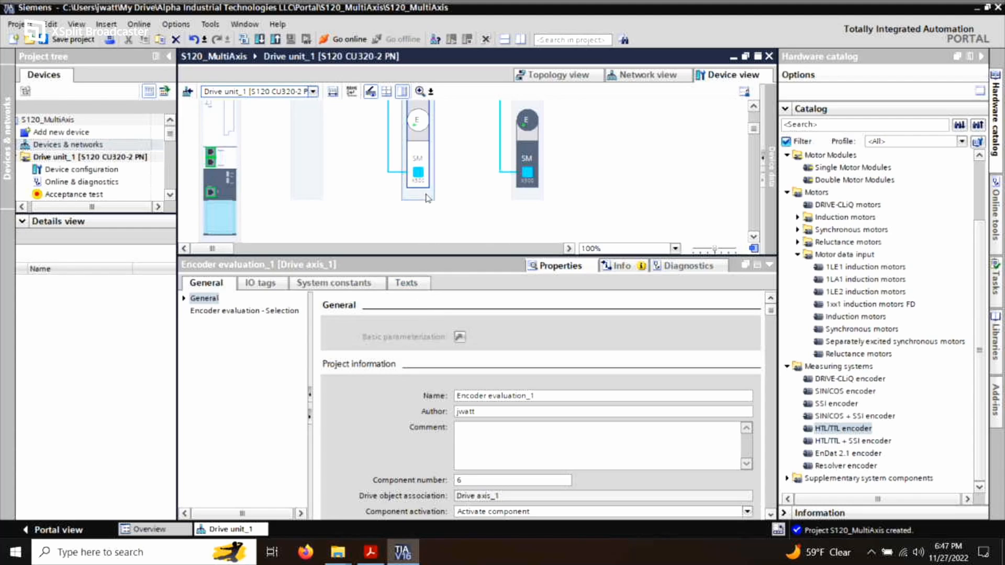
scroll(425, 198, up, 3)
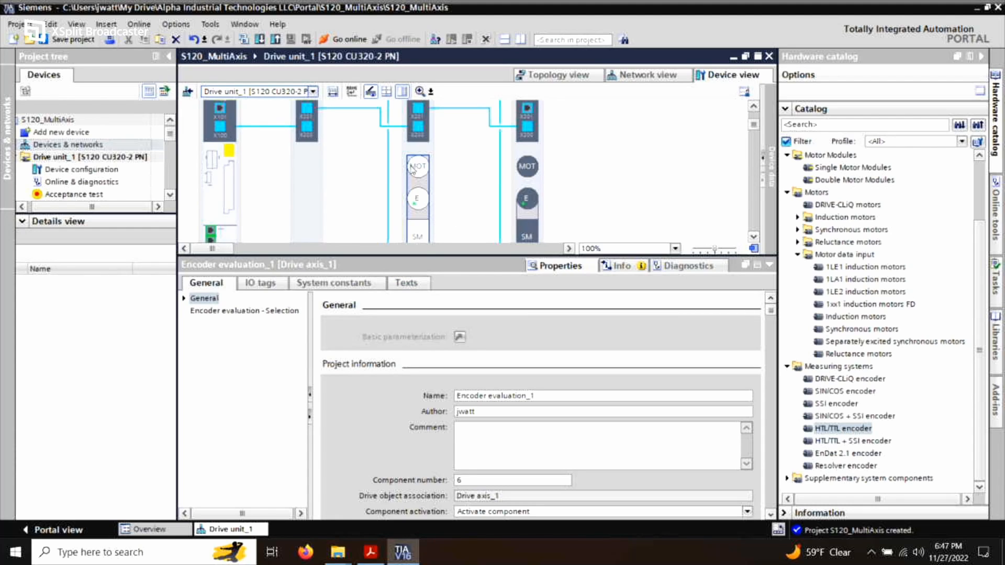
- Compare the first axis's DRIVE-CLiQ measuring system selection with the second axis's encoder evaluation, and enlarge the graphical device area
scroll(414, 171, up, 3)
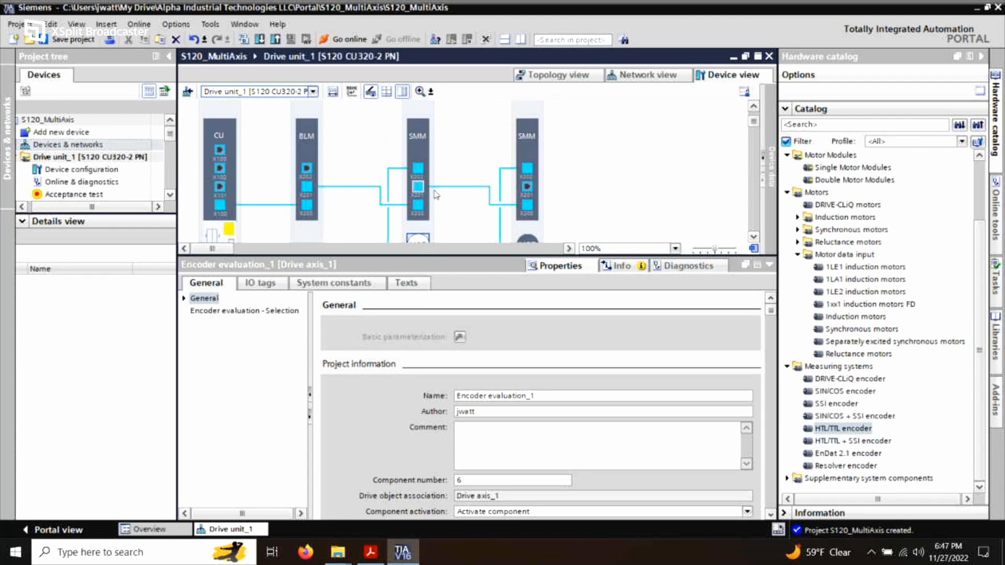
scroll(440, 198, down, 5)
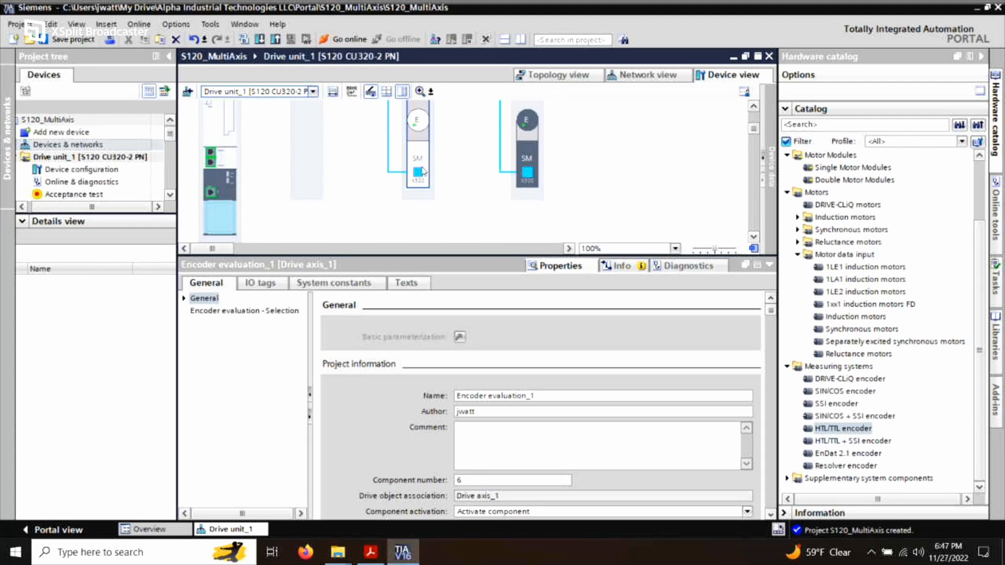
click(425, 140)
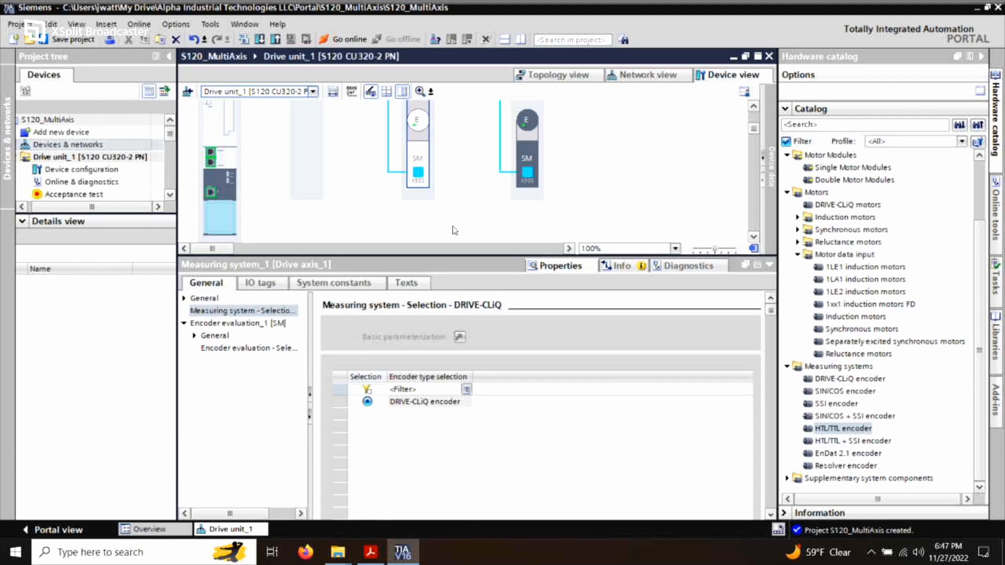
click(532, 155)
scroll(590, 198, up, 3)
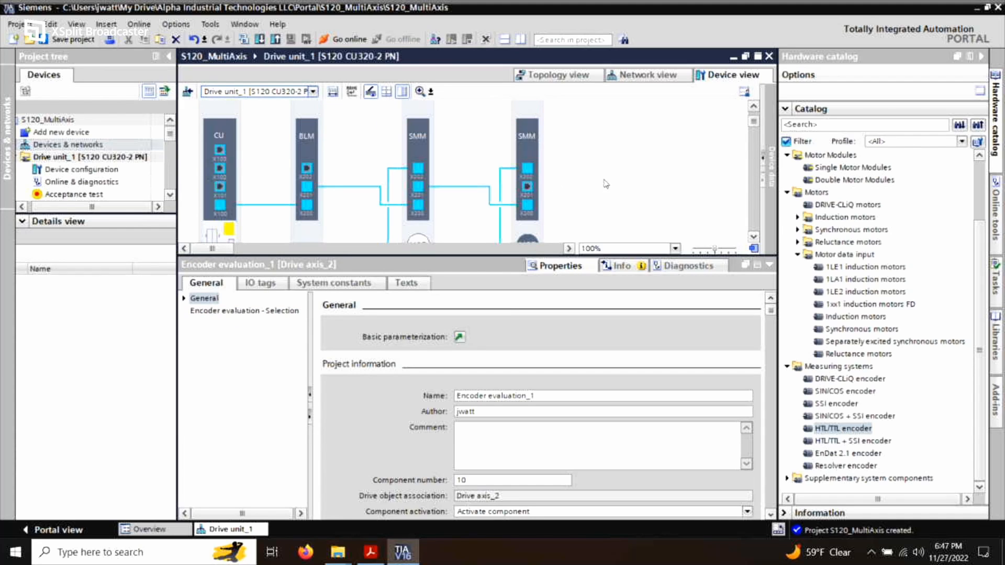
drag(483, 256, 483, 450)
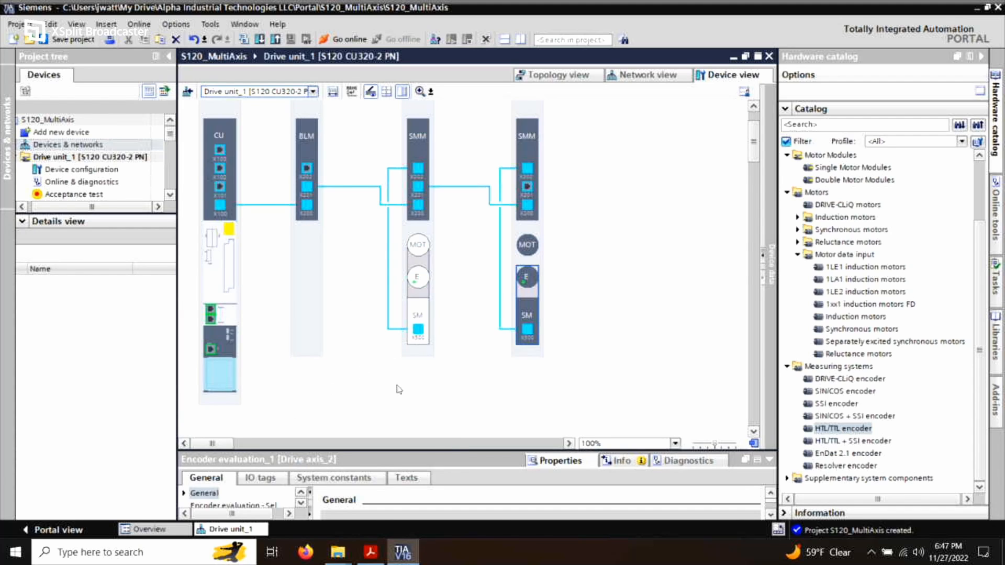
- Add a SIMATIC S7-1500 CPU 1511T-1 PN controller to the project as a new device
click(648, 75)
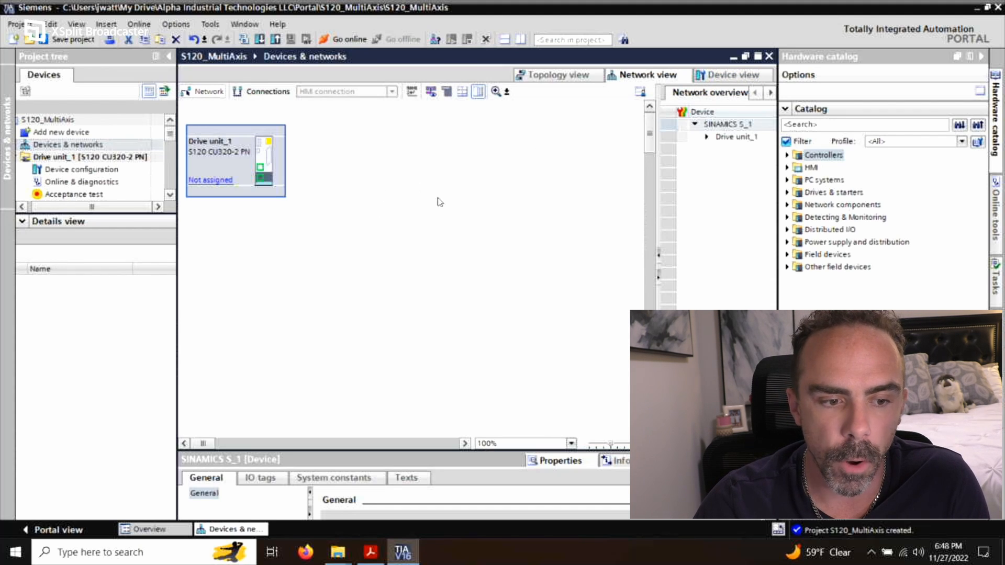
double_click(61, 132)
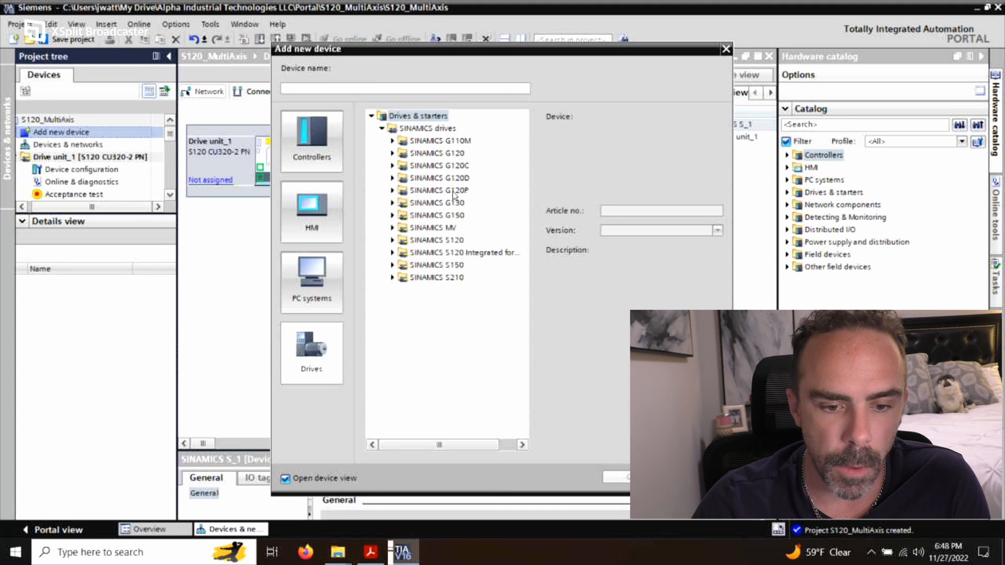
click(312, 159)
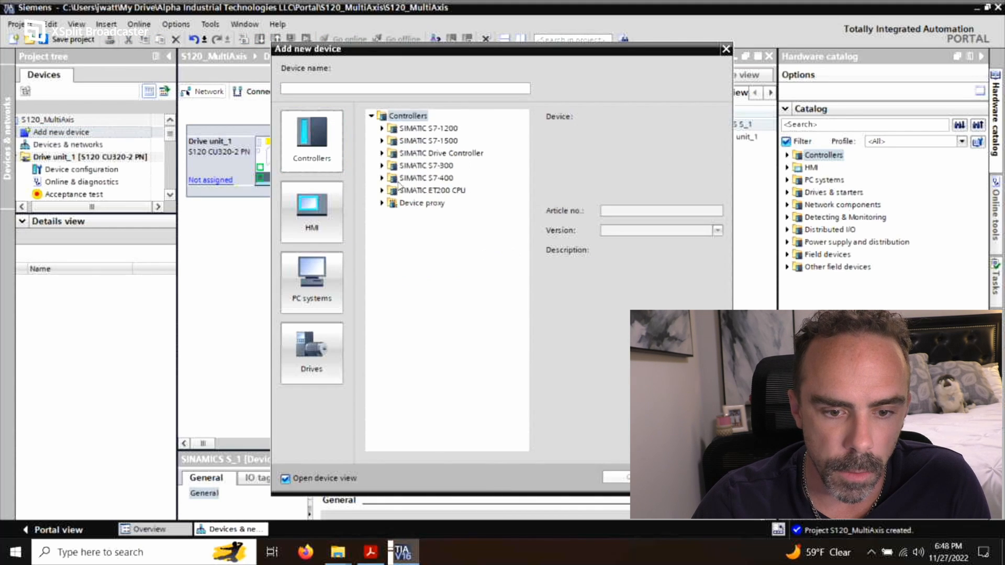
click(382, 140)
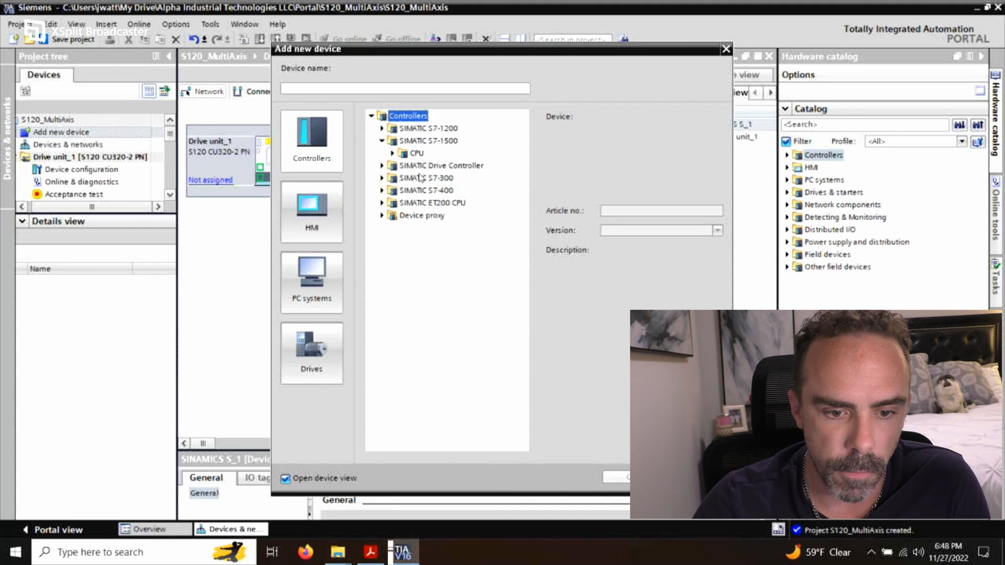
click(392, 152)
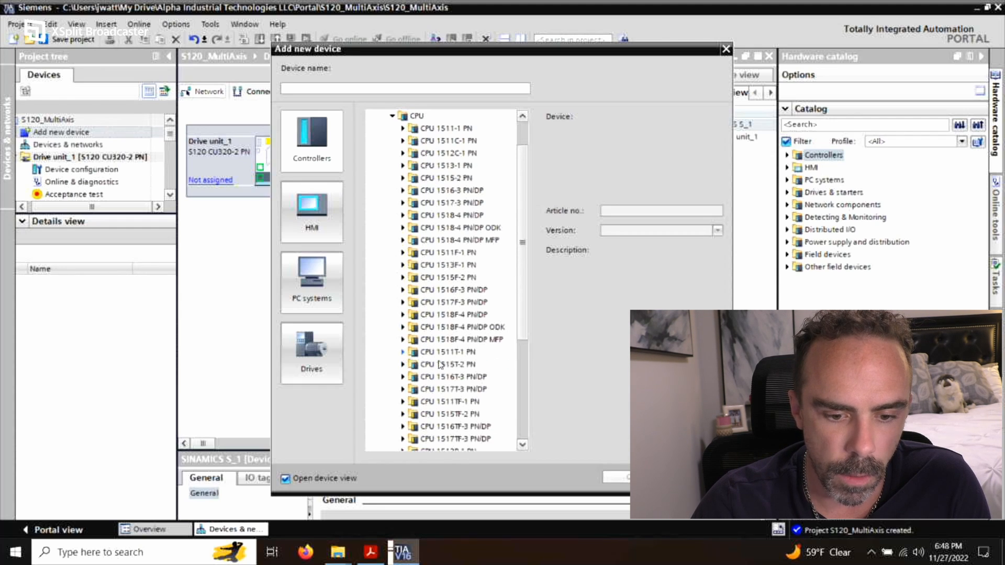
click(403, 352)
double_click(437, 367)
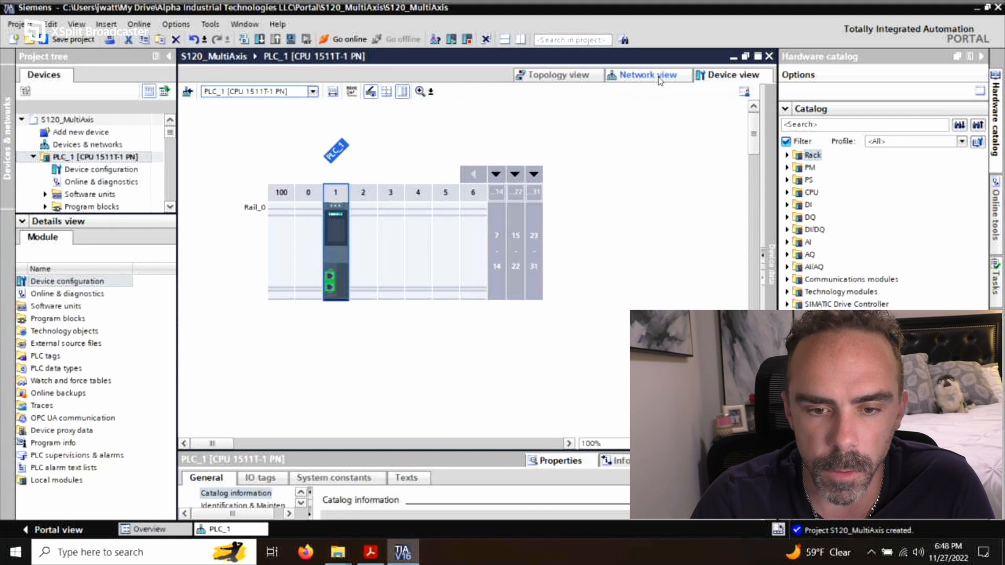
- View the new PLC in the network and device views, and switch the device view to Drive unit_1
click(662, 76)
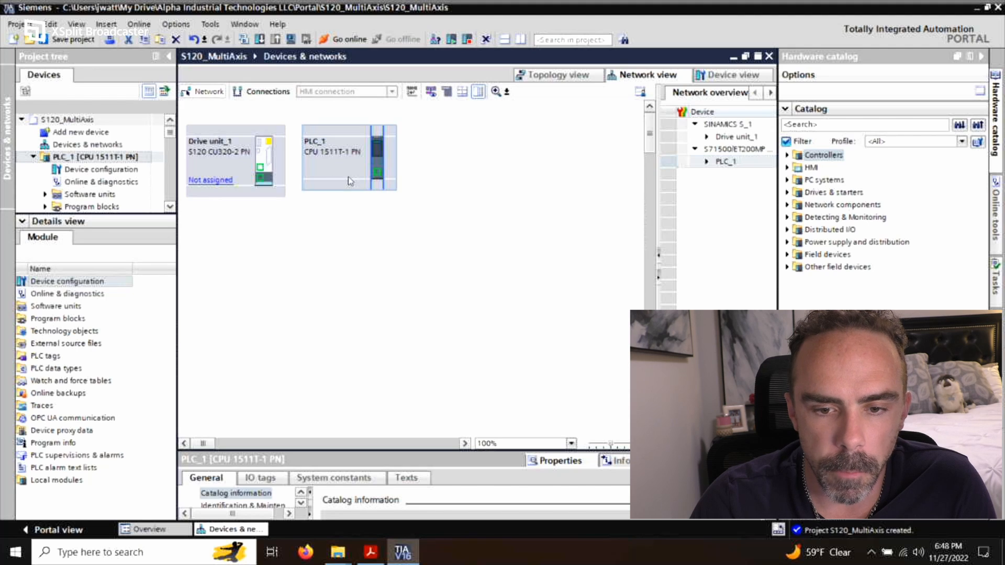
click(725, 77)
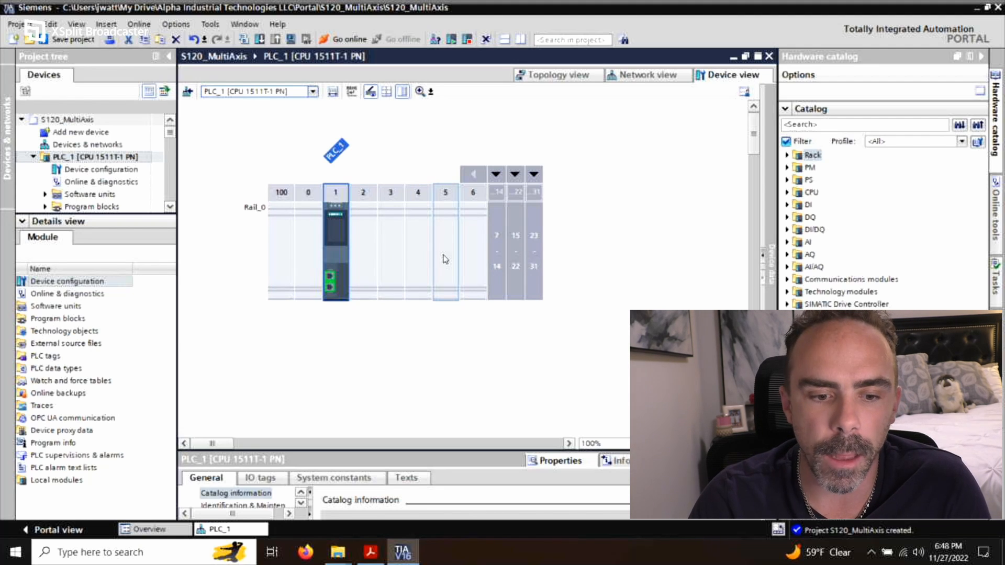
click(362, 250)
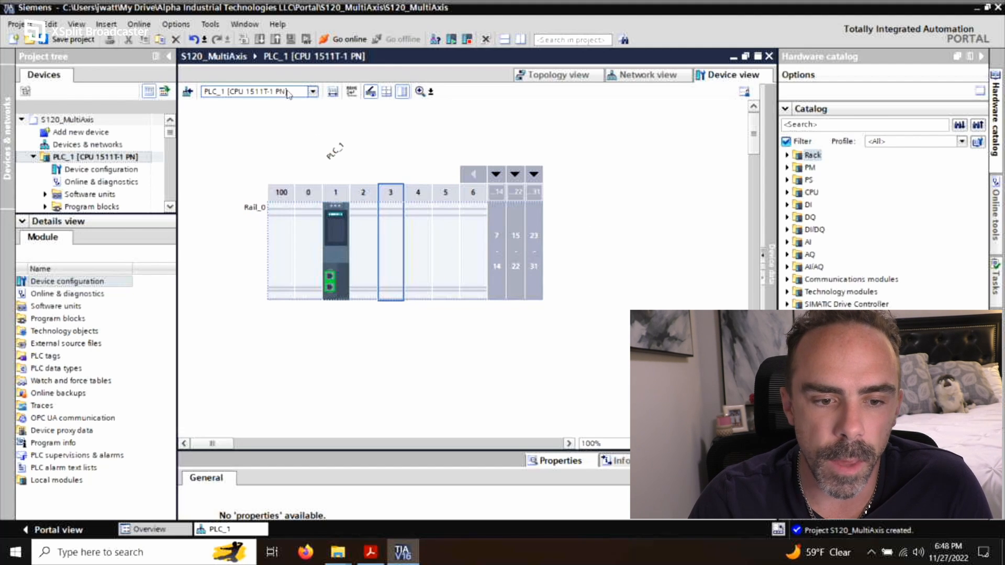
click(313, 92)
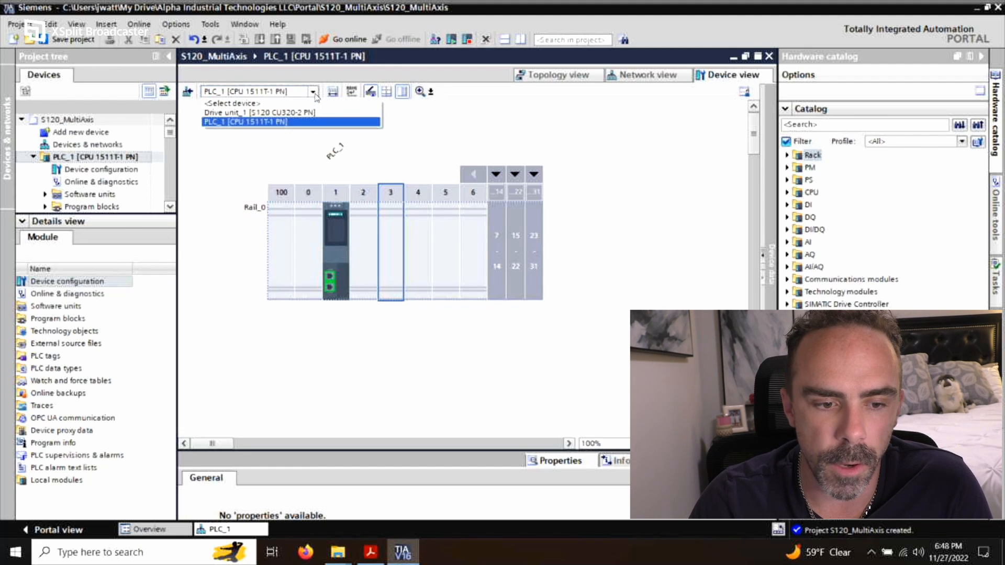
click(274, 113)
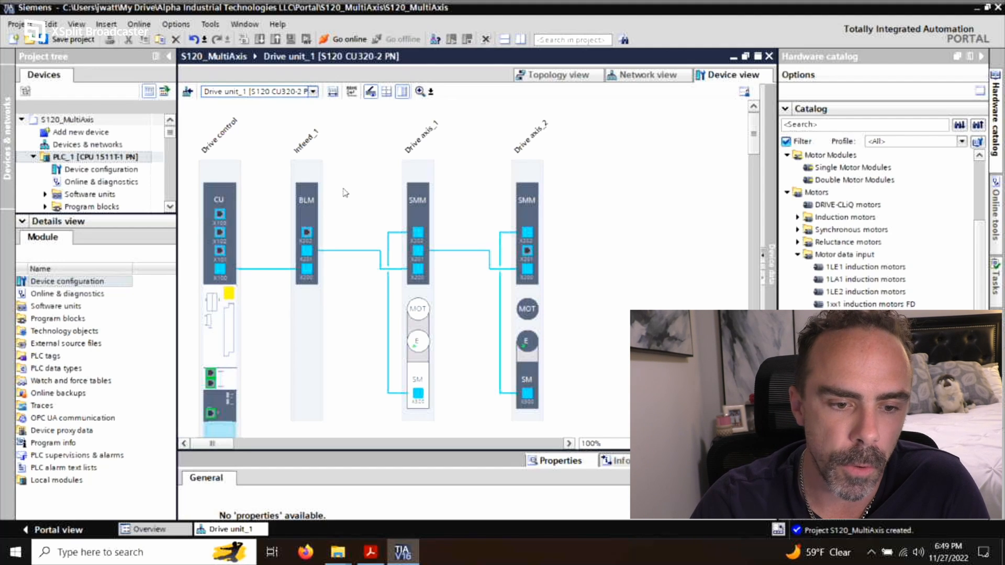
- Rename the drive control object of Drive unit_1 as CU1
click(265, 161)
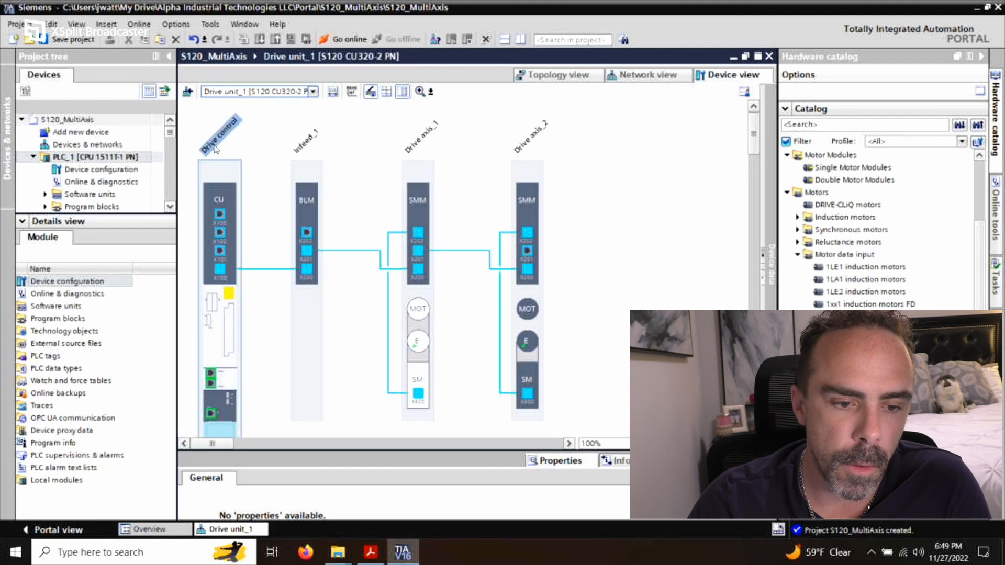
key(F2)
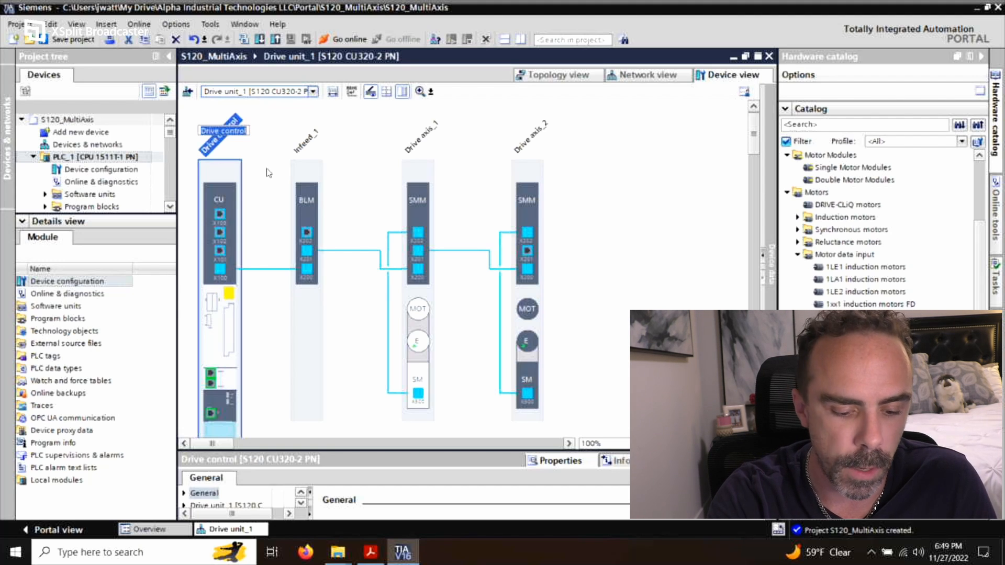
text(CU)
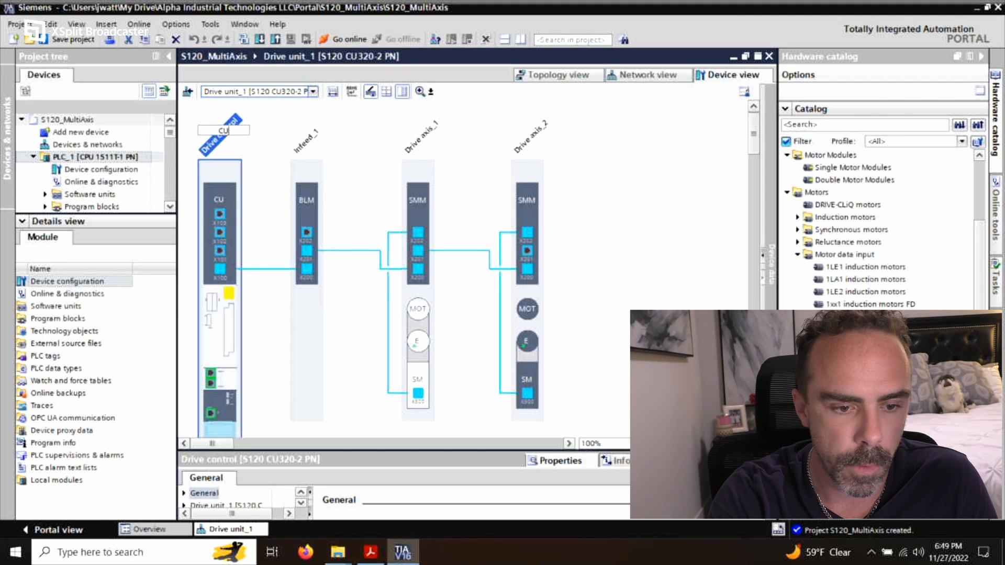
text(1)
key(Return)
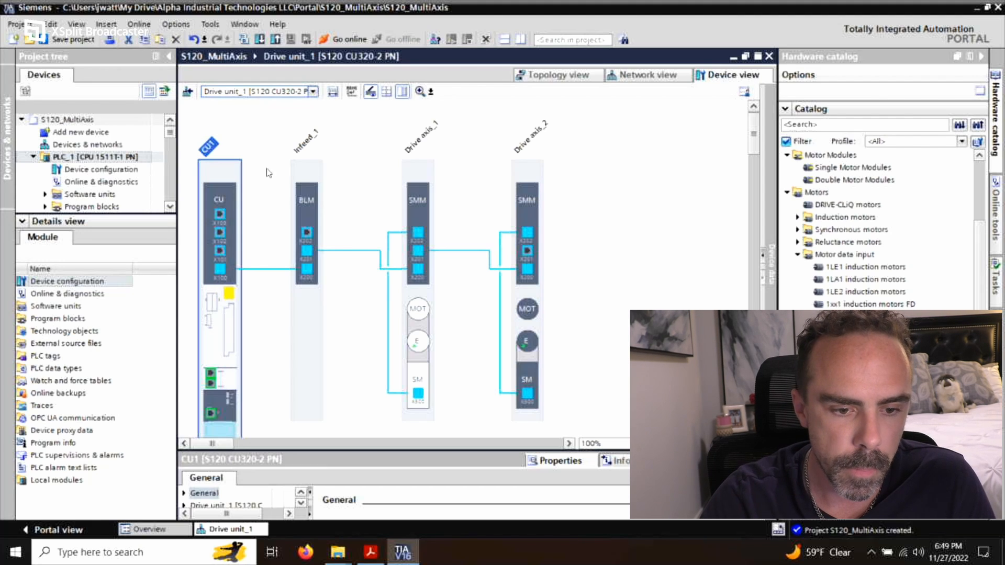
- Rename the Infeed_1 object of the Basic Line Module as BLM1
click(311, 141)
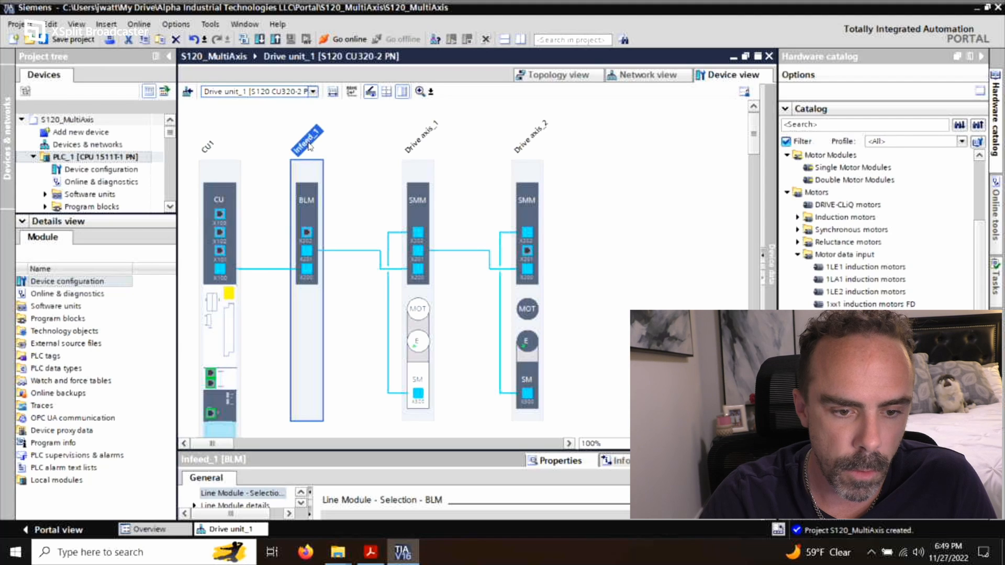
click(310, 146)
text(BLM1)
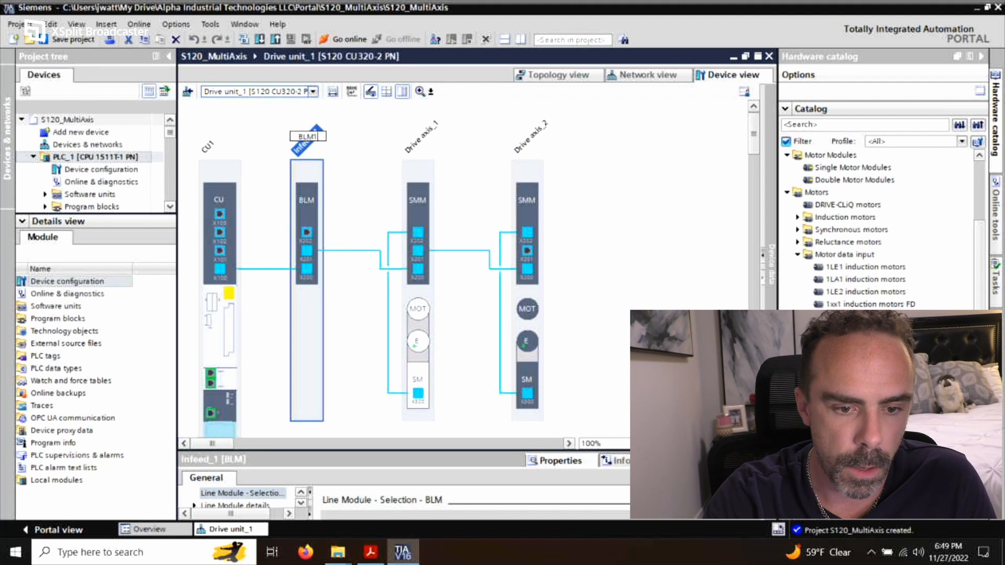
key(Return)
- Rename the first drive axis as Drive1 and open the second drive axis's name for editing
click(422, 155)
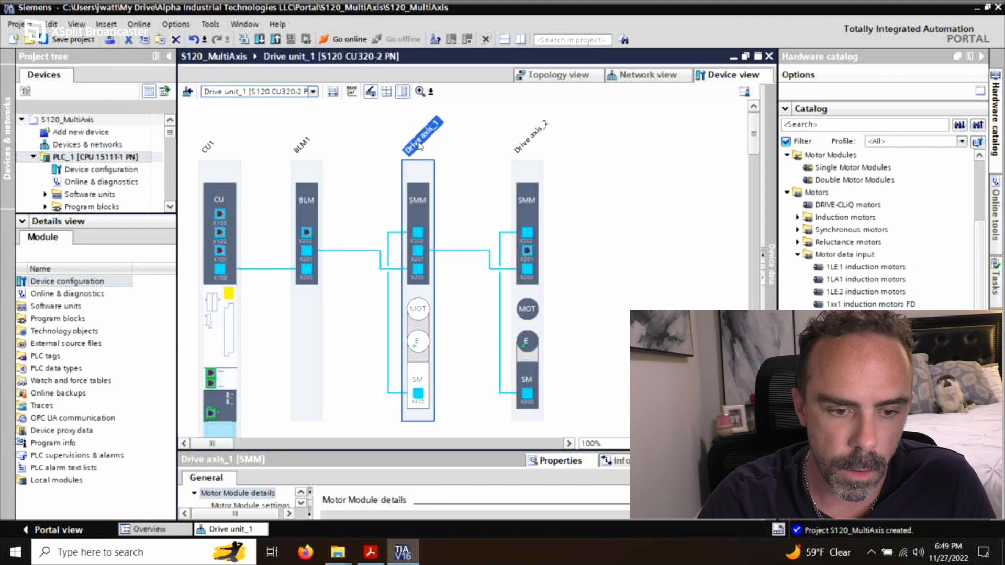
click(420, 146)
text(Drive1)
key(Return)
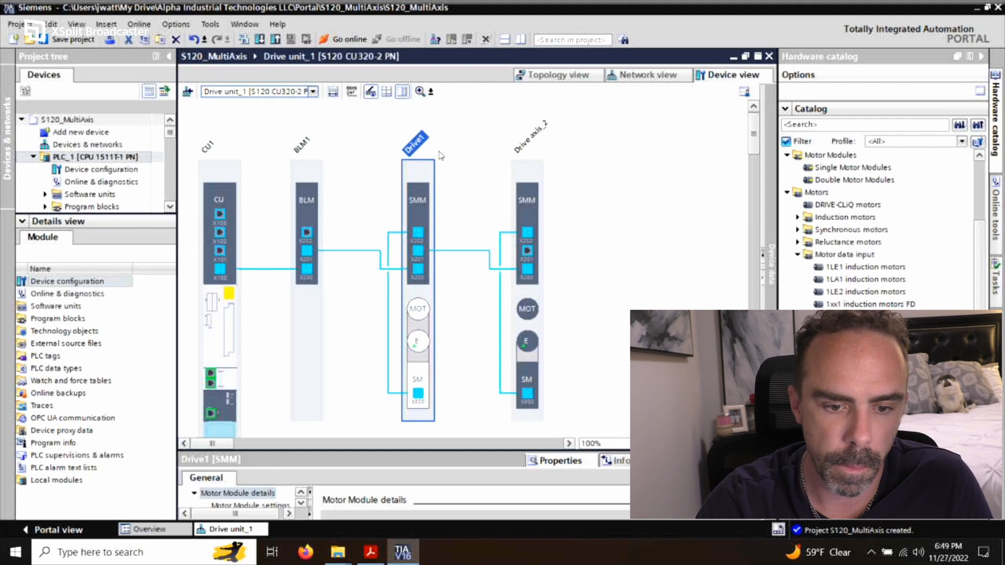
click(521, 157)
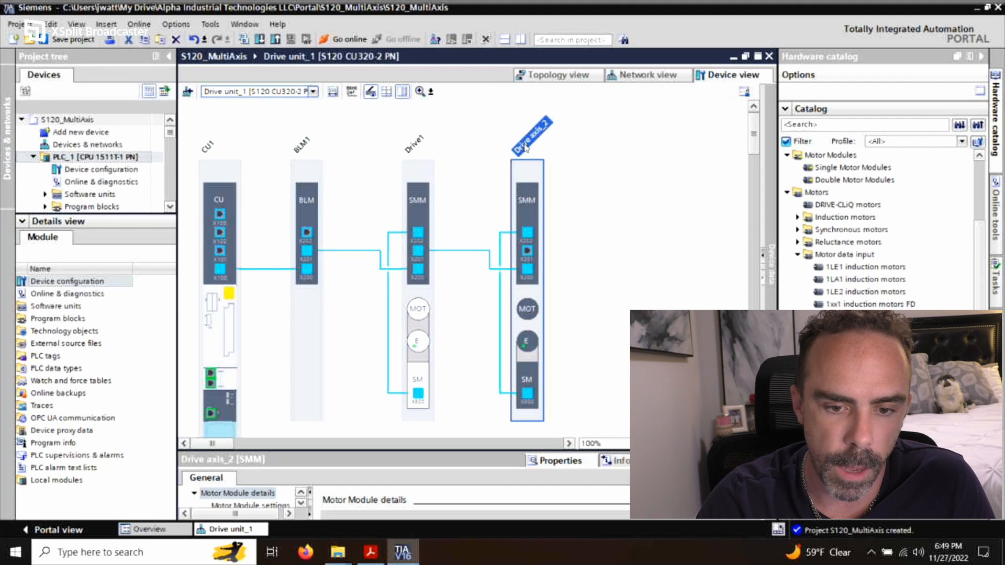
click(525, 148)
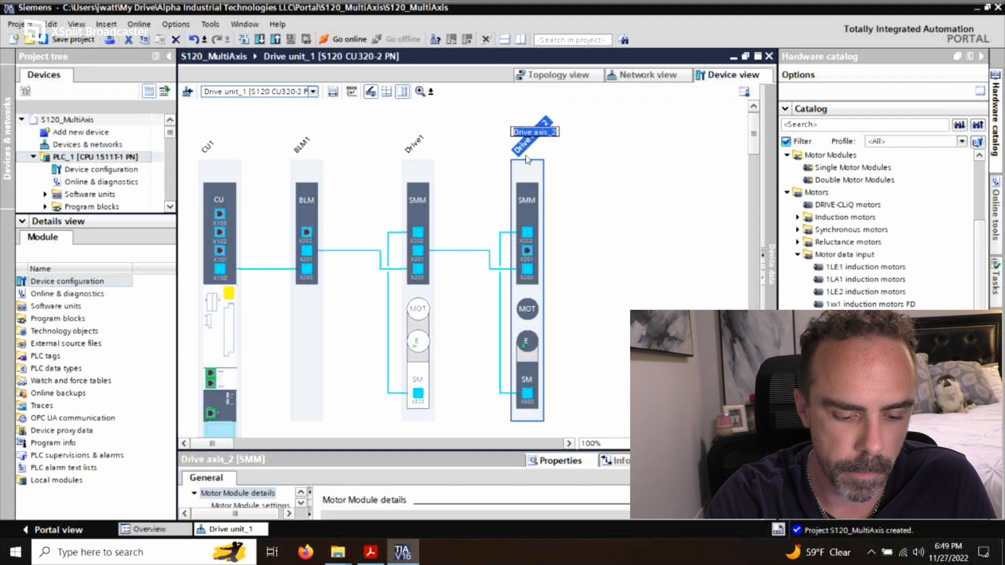
text(Pressure)
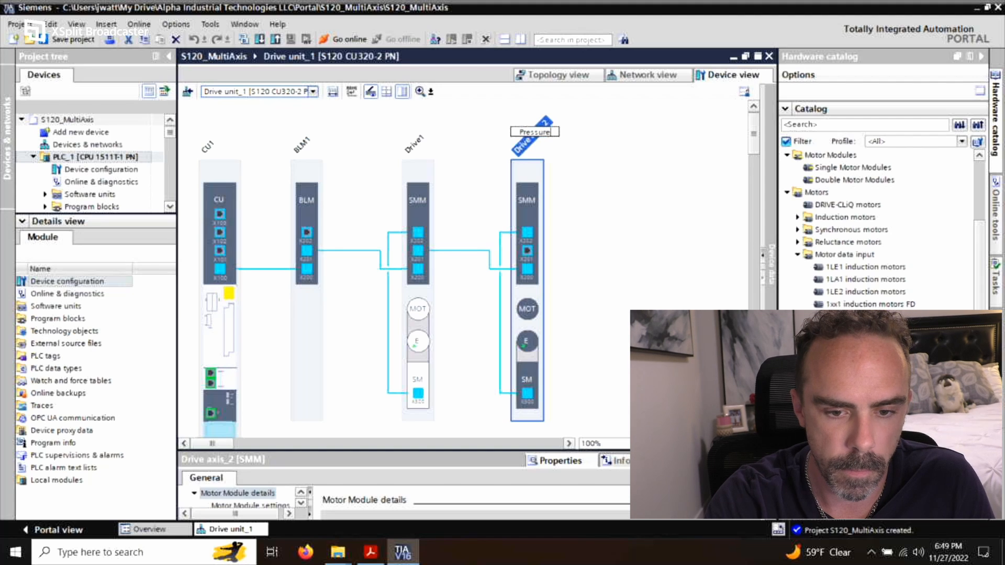
text(Pump)
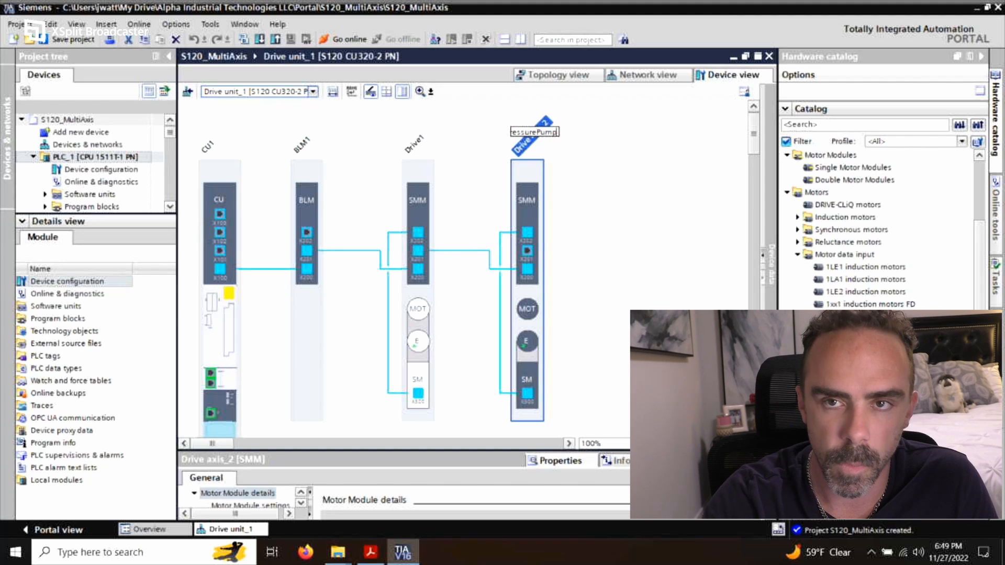
key(BackSpace)
key(BackSpace)
key(BackSpace)
key(BackSpace)
key(BackSpace)
key(BackSpace)
key(BackSpace)
key(BackSpace)
key(BackSpace)
key(BackSpace)
key(BackSpace)
key(BackSpace)
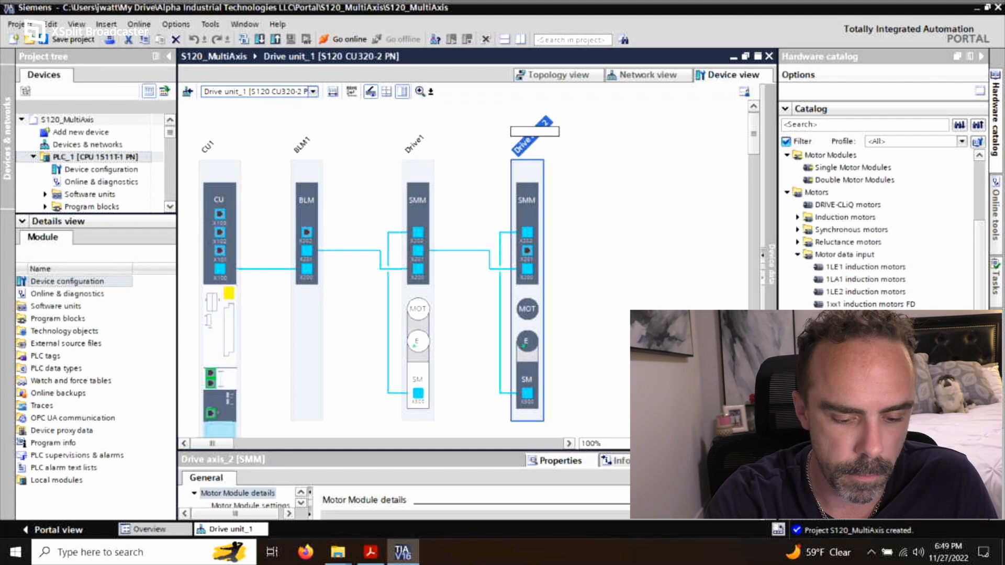
- Enter TrollyAxis as the new name of the second drive axis
text(Trolly)
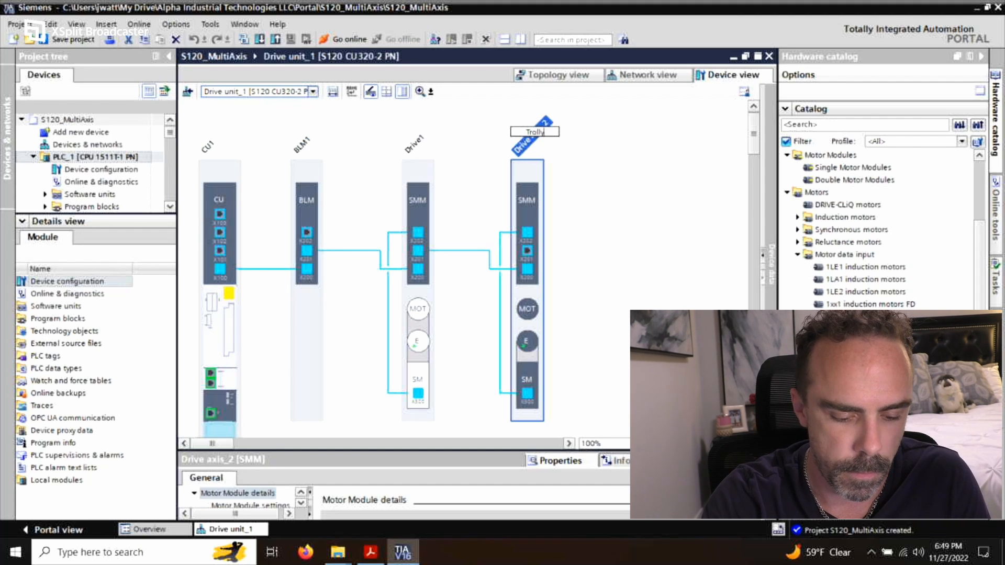
text(Axis)
key(Return)
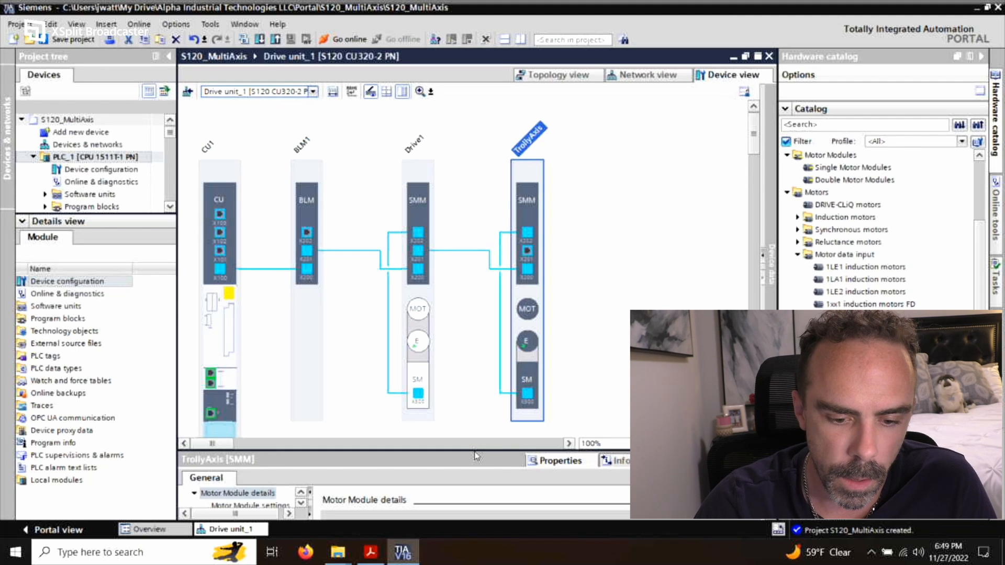
- Enlarge the properties area and display the properties of the control unit's PROFINET interface
drag(476, 454, 479, 222)
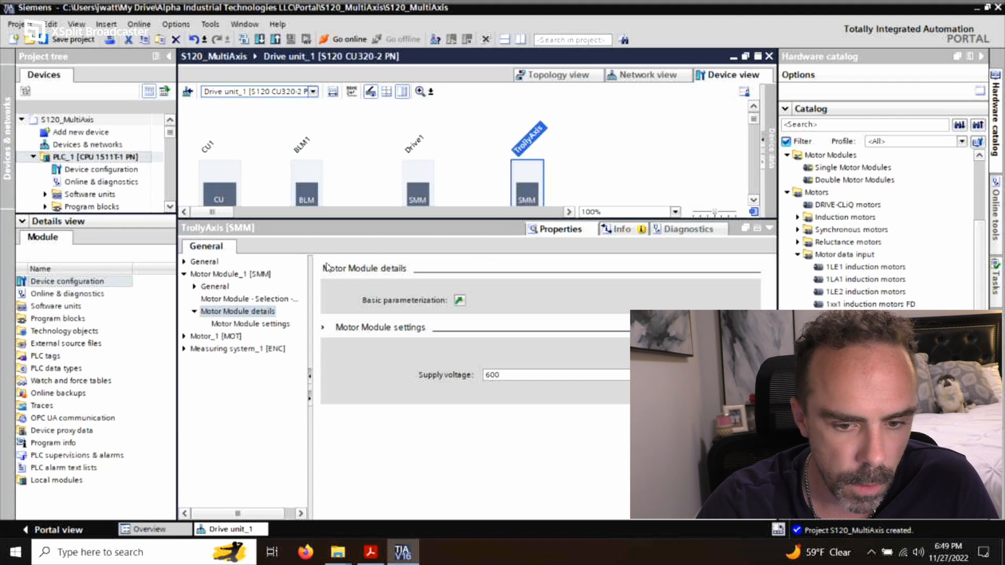
drag(426, 218, 455, 268)
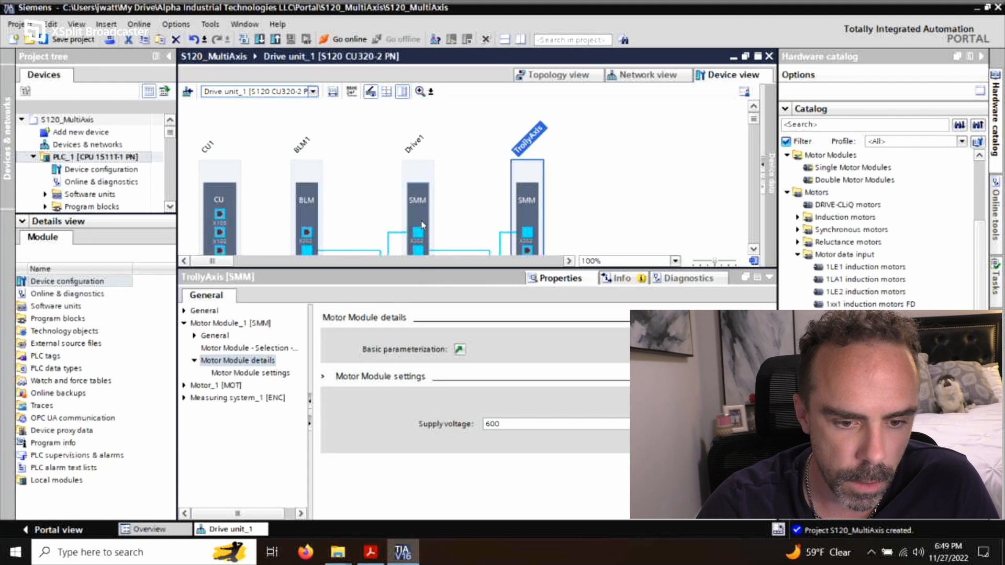
click(225, 192)
scroll(235, 225, down, 3)
click(210, 223)
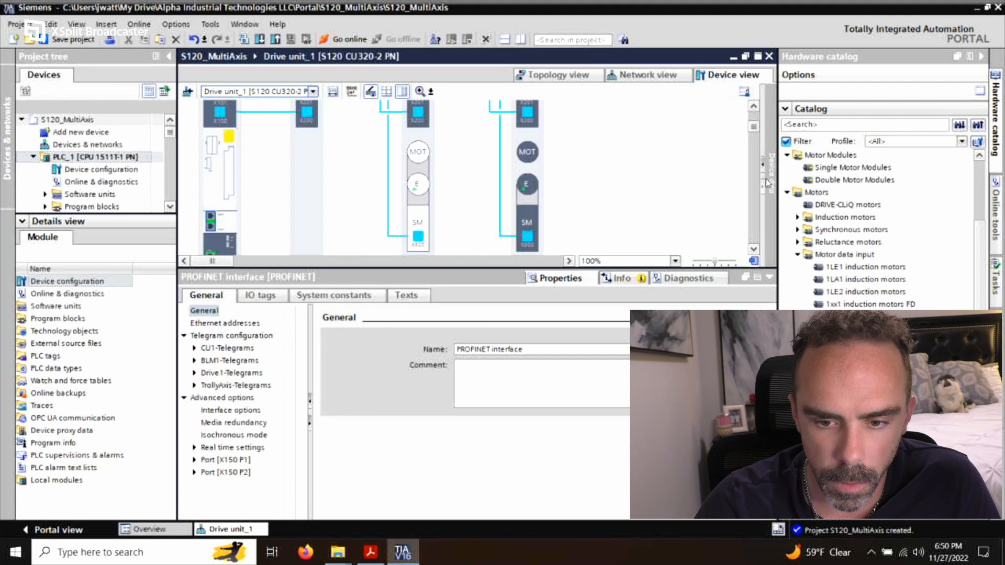
- Show the device overview beside the drive graphic and examine the PROFINET interface's telegram configuration
click(762, 166)
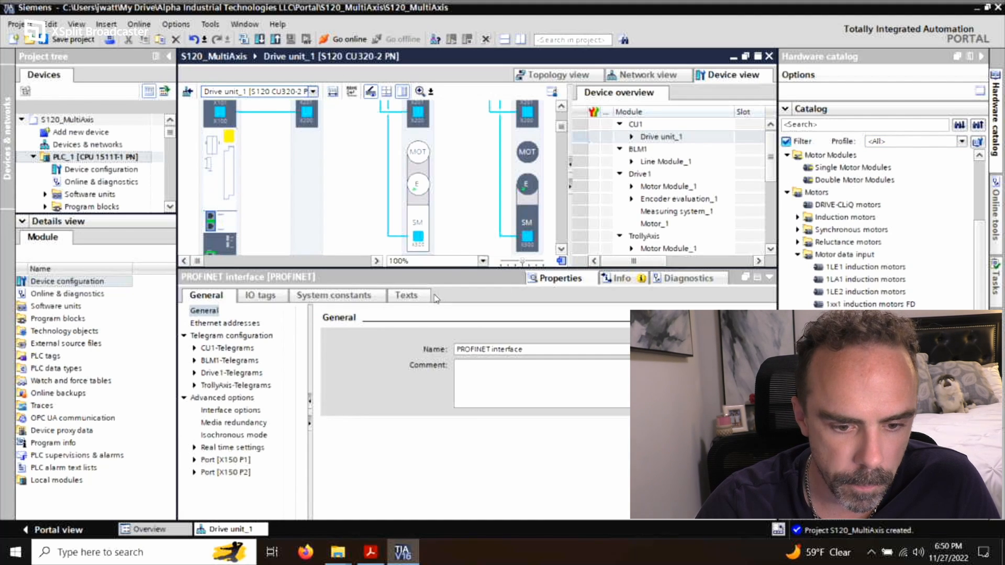
drag(447, 268, 430, 314)
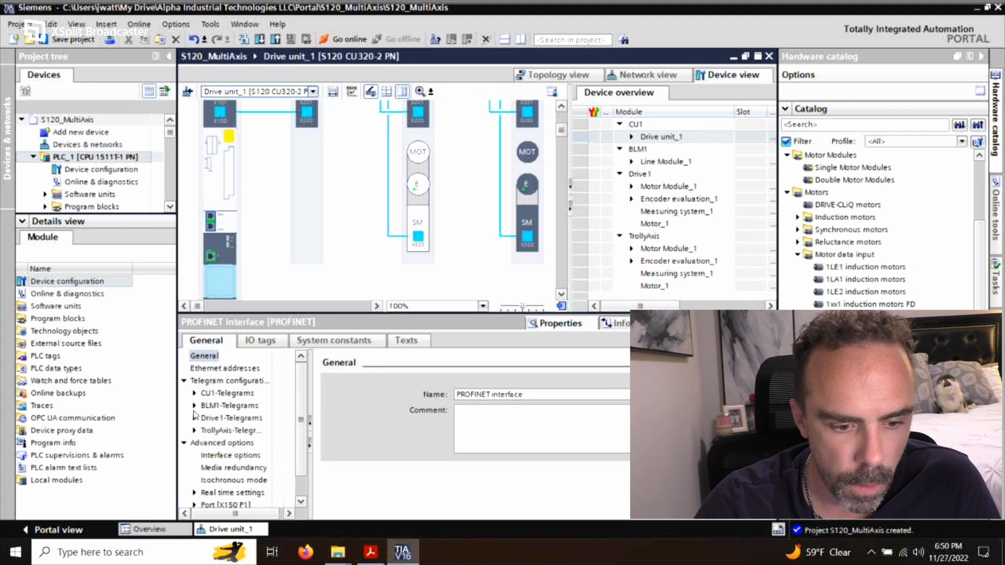
click(208, 384)
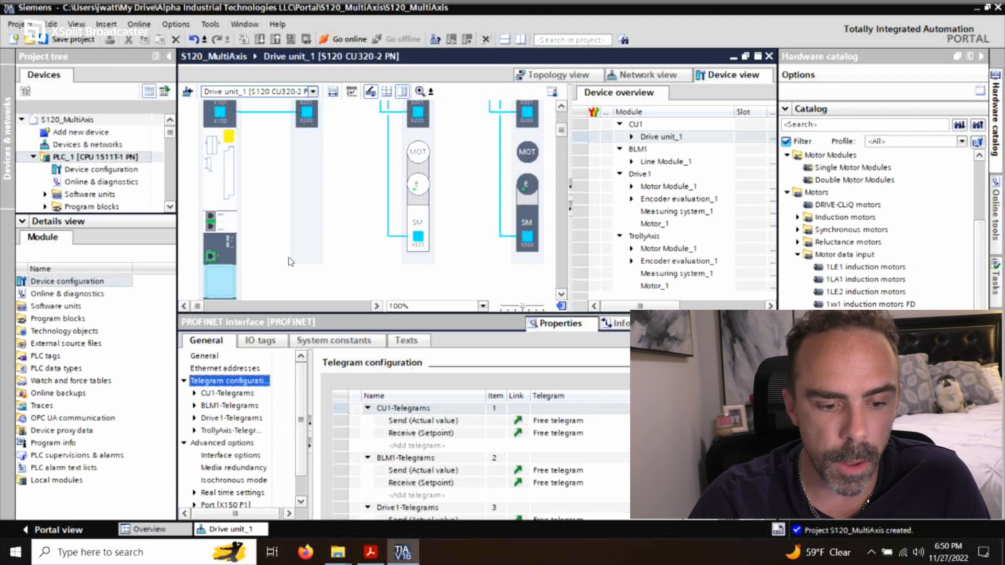
click(211, 225)
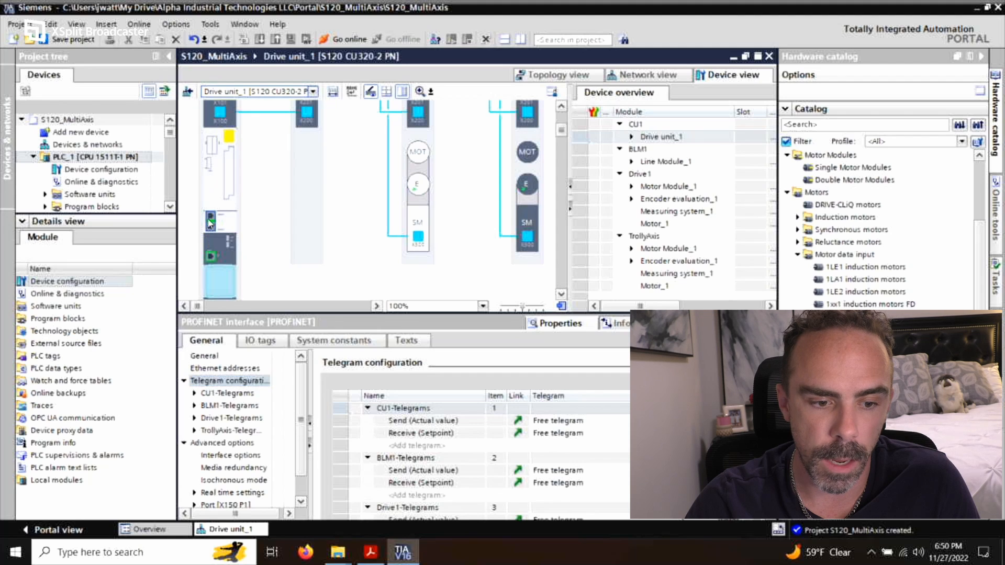